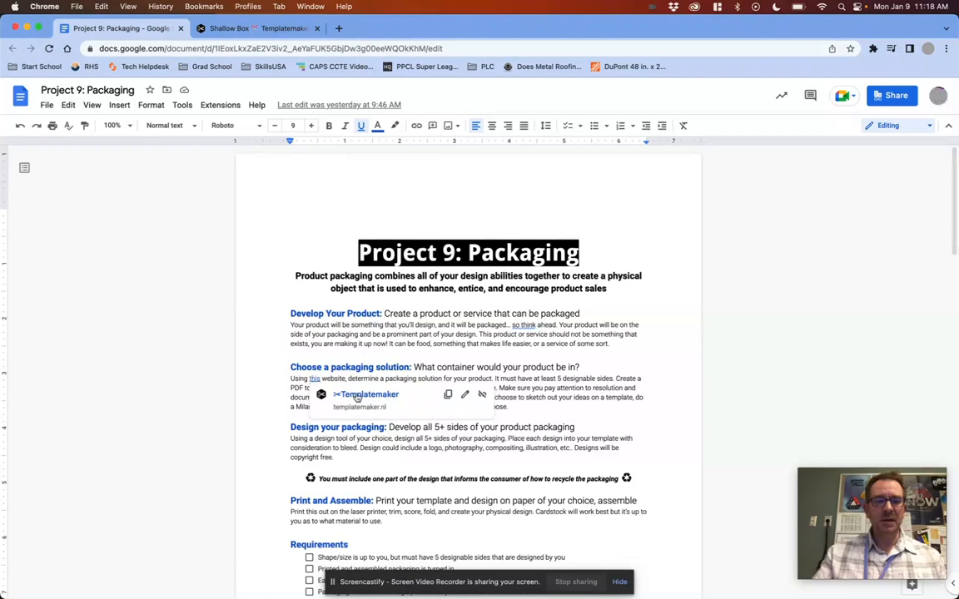
Switch to the open Templatemaker page and return from the Shallow Box template to the overview of all templates
left_click(260, 30)
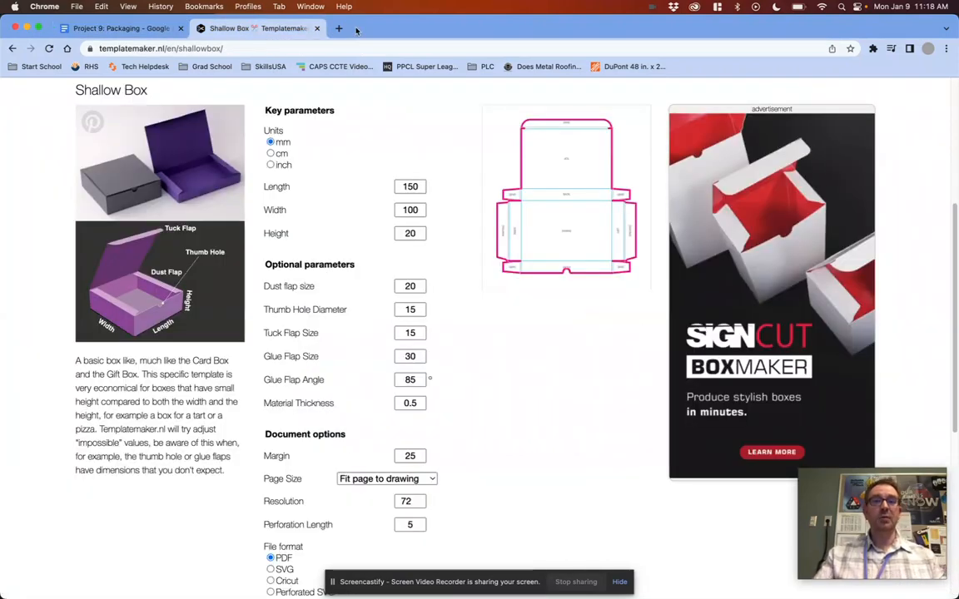
scroll(146, 109, "down", 1)
scroll(147, 109, "up", 4)
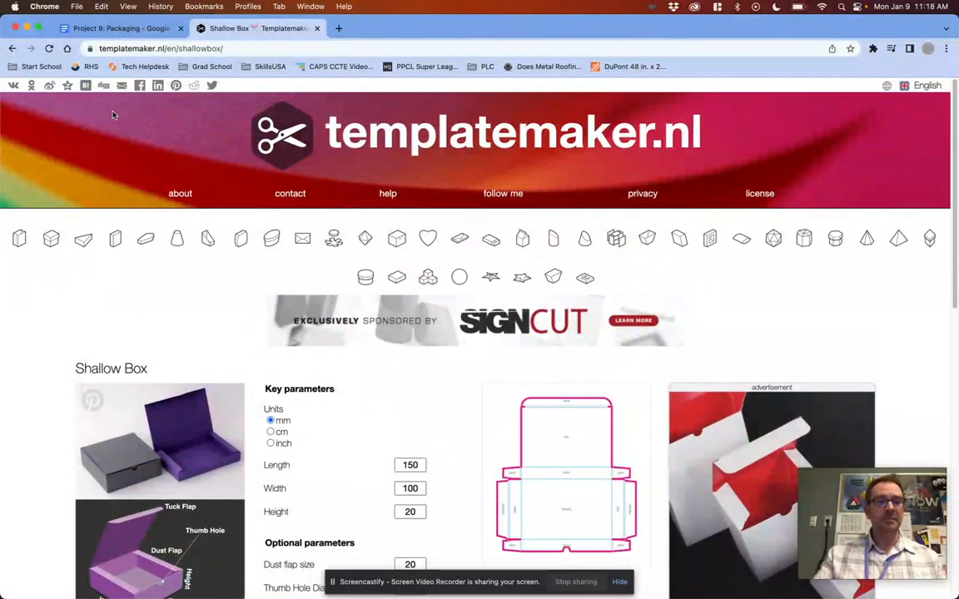
left_click(14, 48)
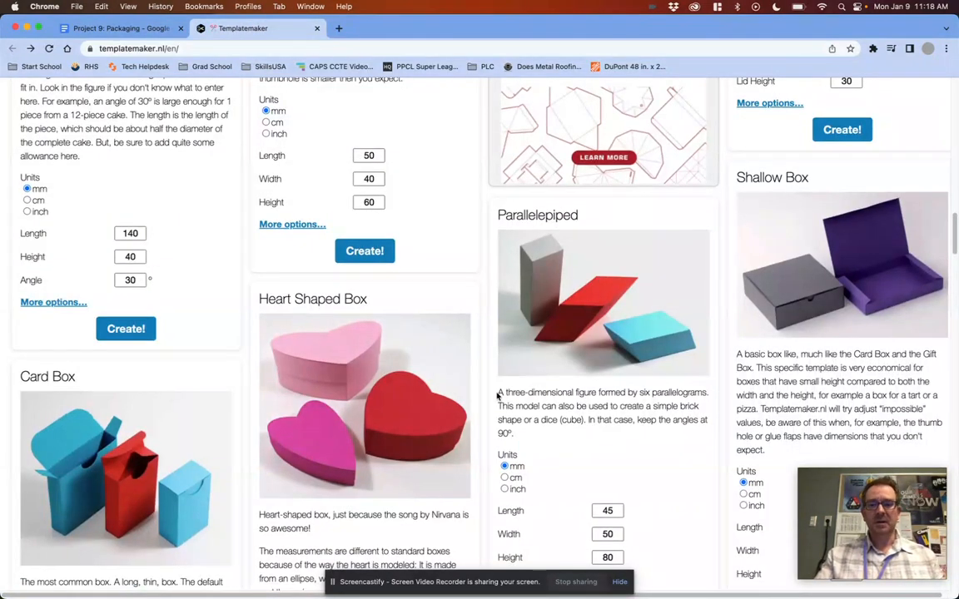
Look through the catalogue of box templates to see which packaging shapes are offered
scroll(497, 396, "down", 2)
scroll(498, 396, "up", 15)
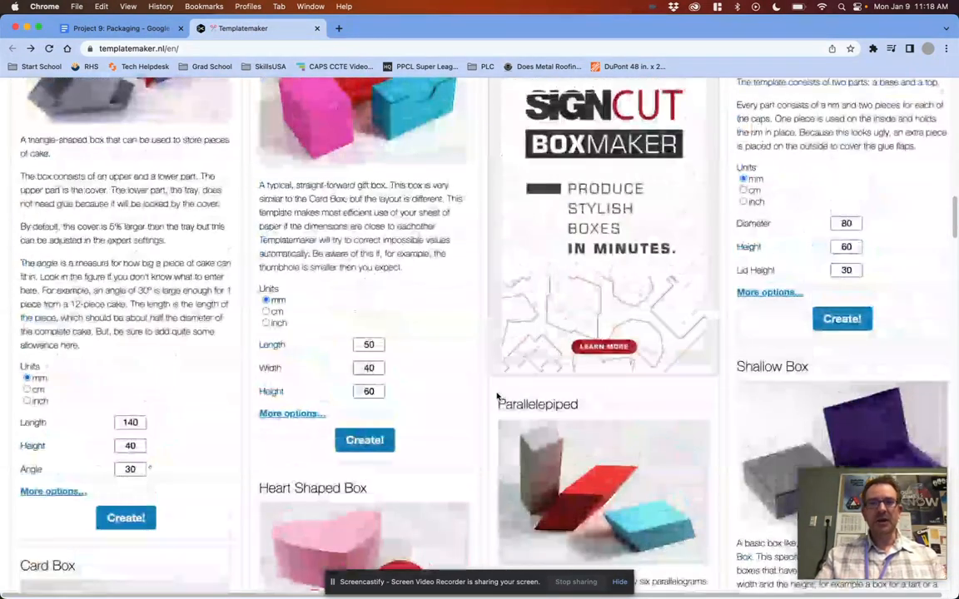
scroll(494, 395, "up", 10)
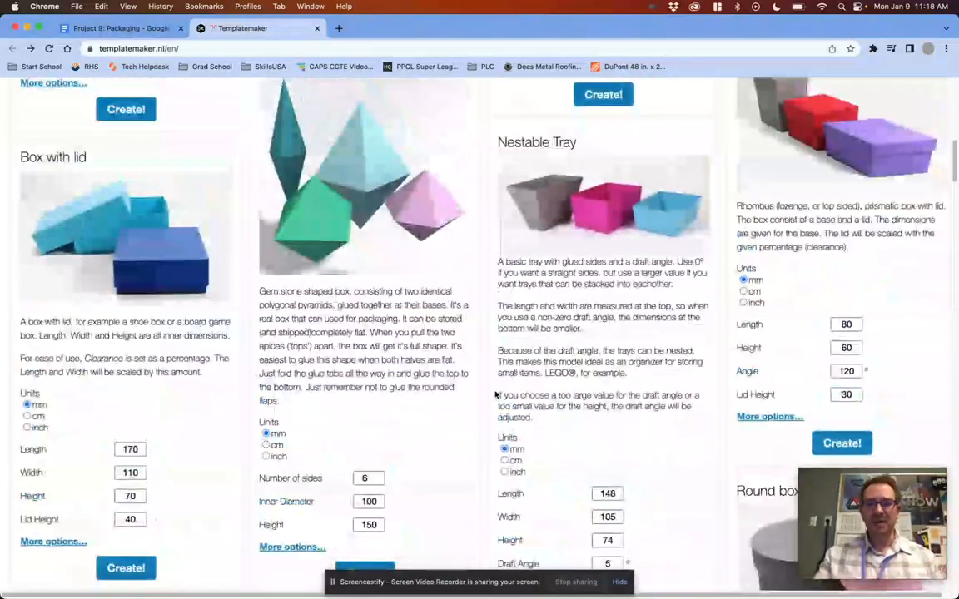
scroll(491, 406, "up", 2)
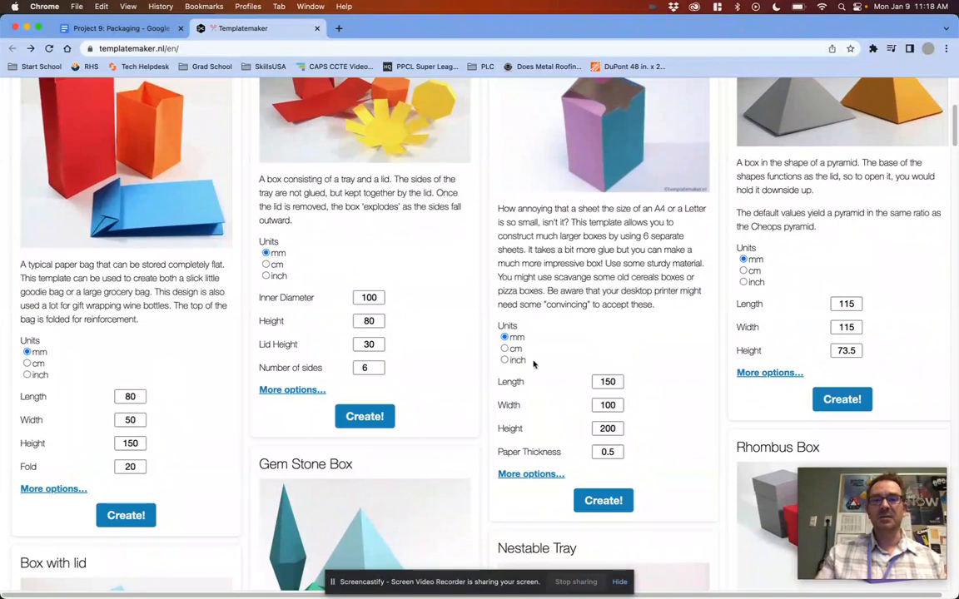
scroll(533, 366, "up", 3)
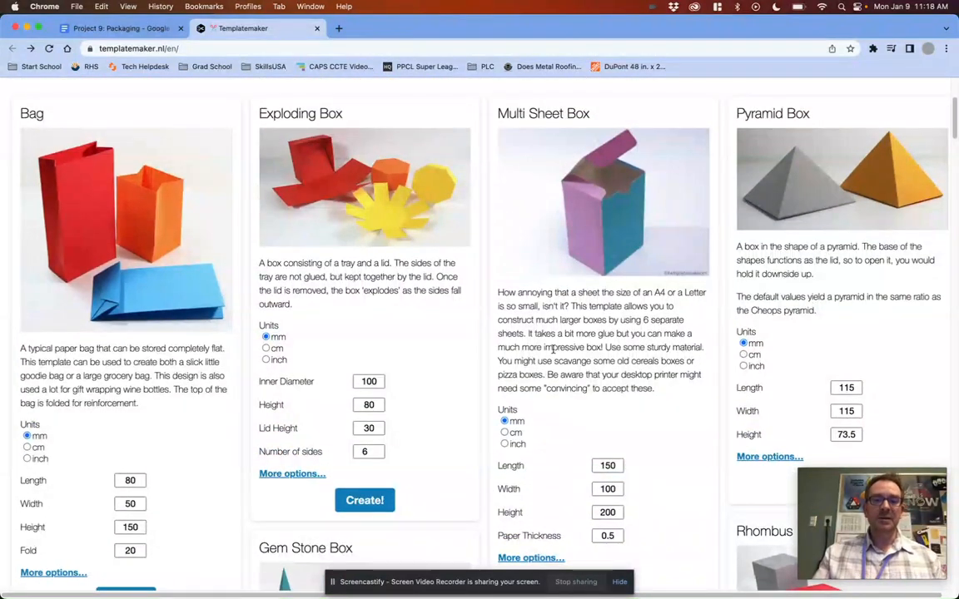
scroll(552, 350, "down", 15)
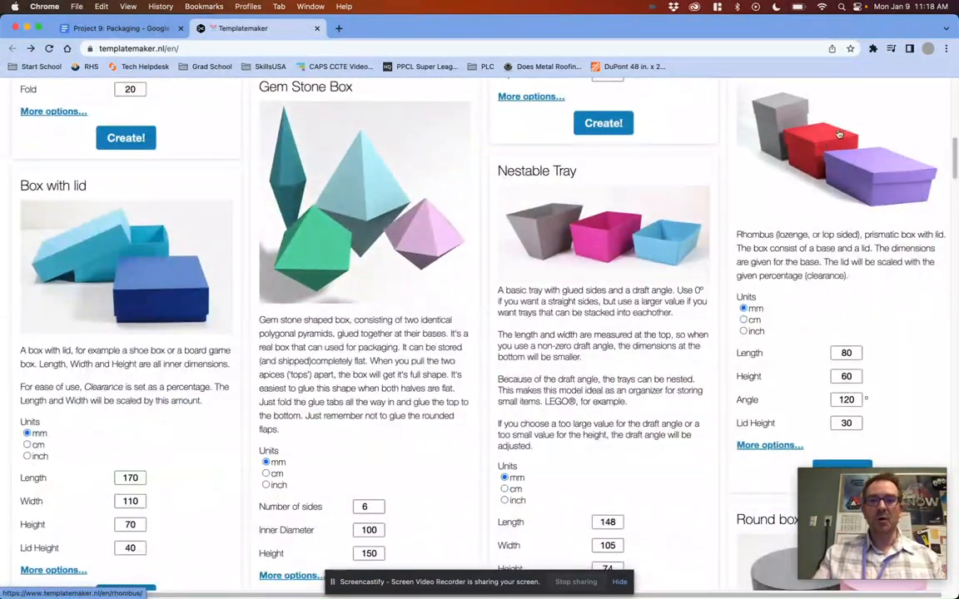
scroll(555, 288, "down", 20)
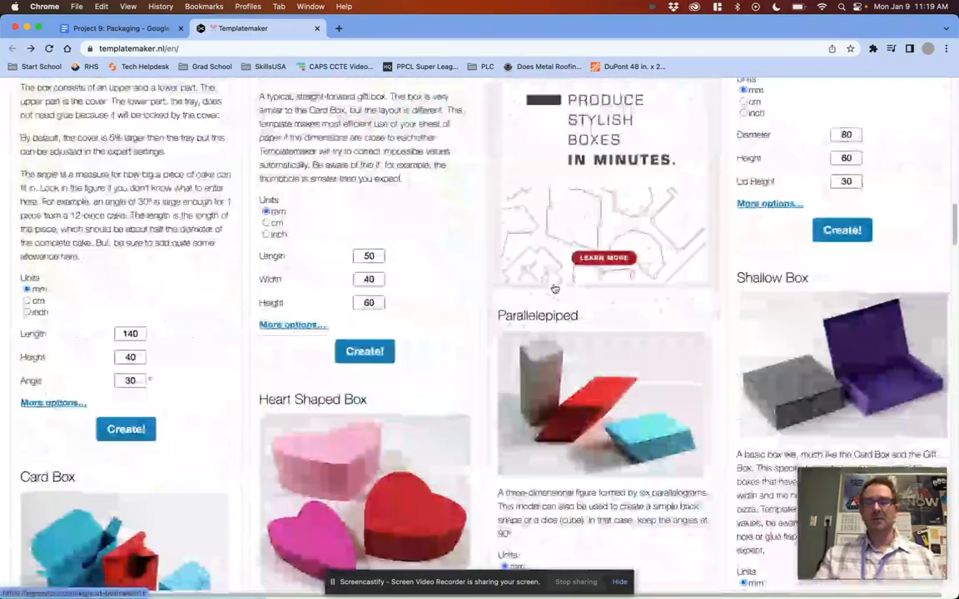
scroll(555, 288, "down", 3)
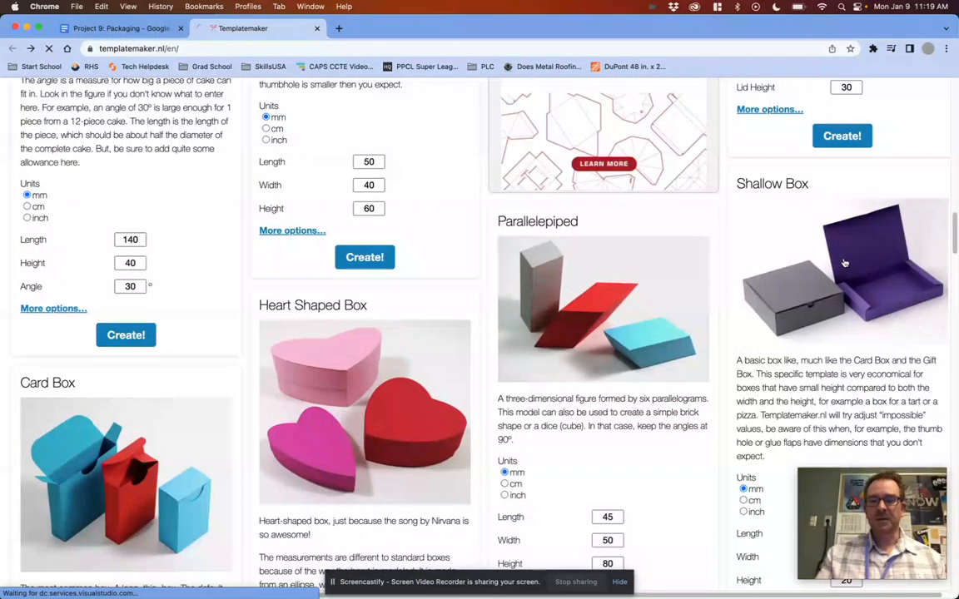
Open the Shallow Box template, set its units to inch and its height to 2
left_click(844, 263)
scroll(445, 327, "down", 3)
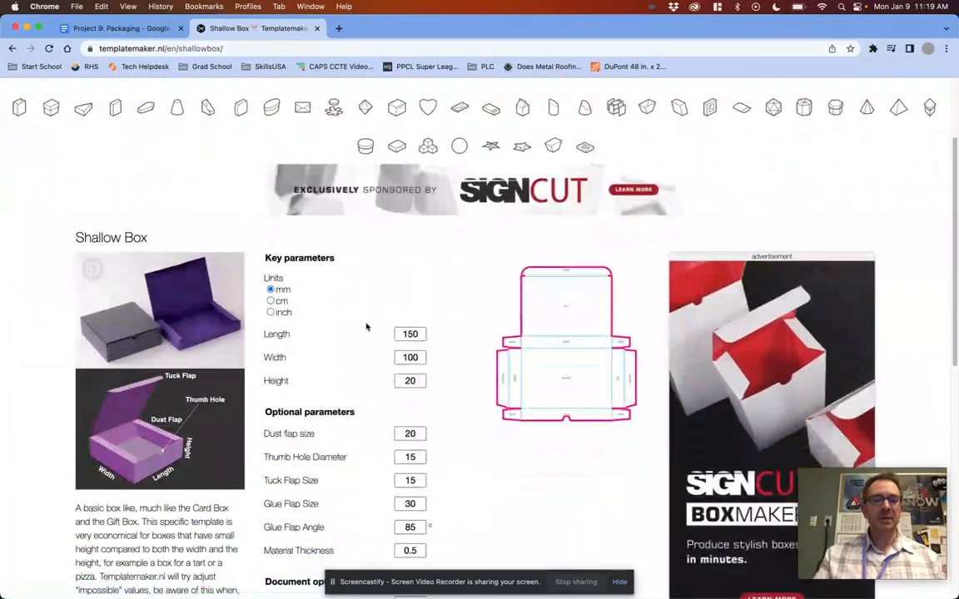
left_click(270, 312)
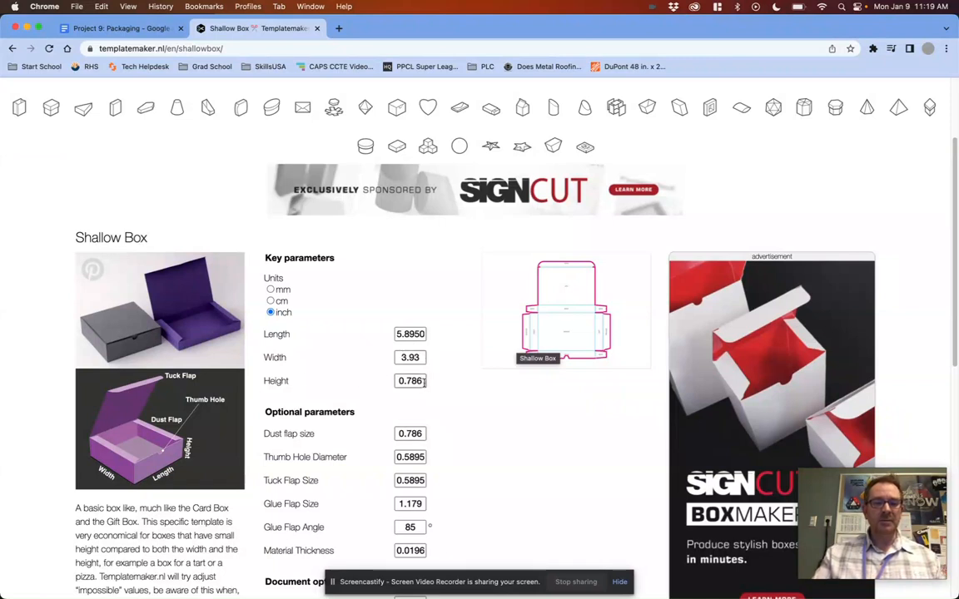
left_click_drag(425, 382, 381, 378)
type("2")
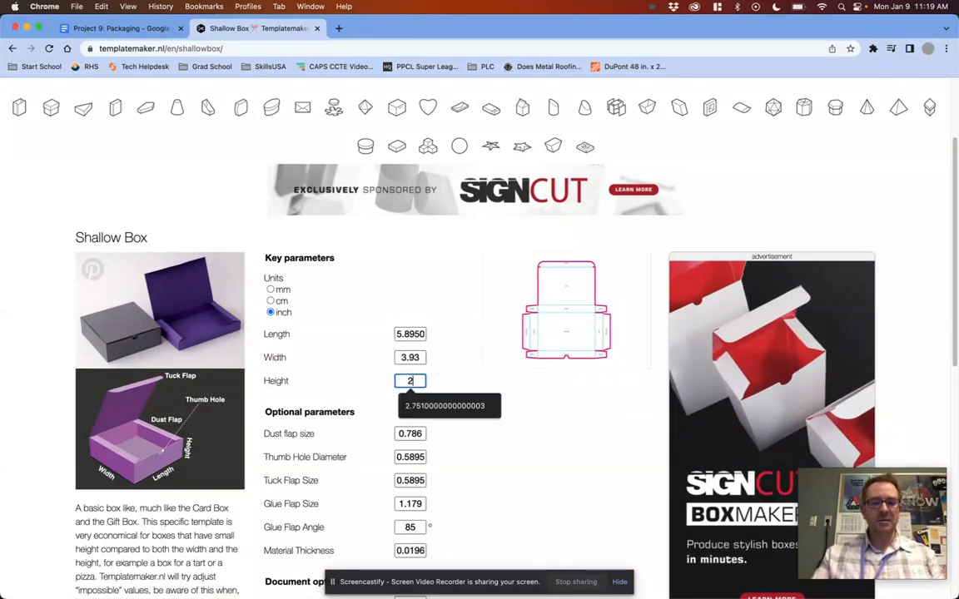
key("Tab")
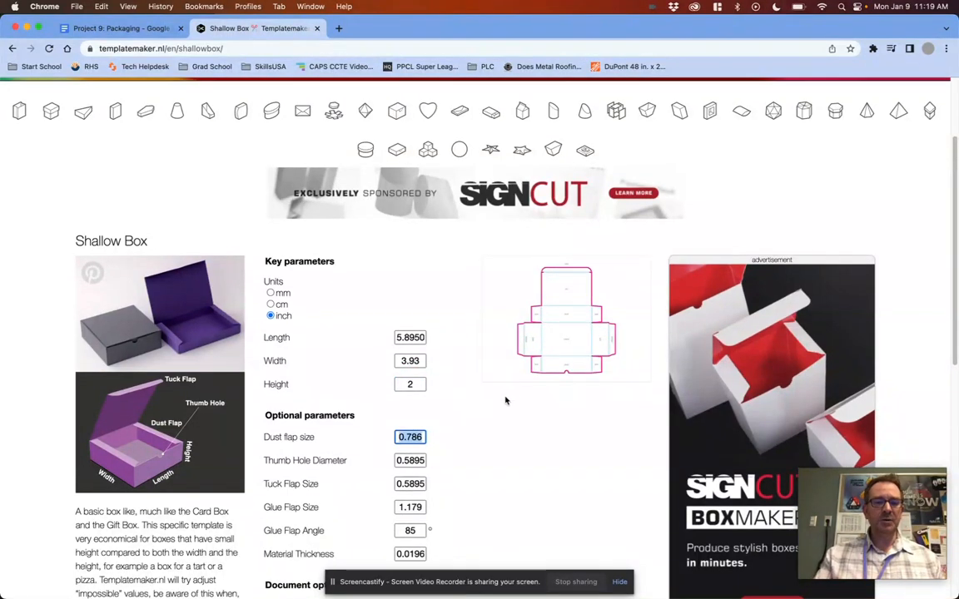
left_click(481, 454)
Generate and download the Shallow Box template in PDF format with the page size fitted to the drawing
scroll(472, 485, "down", 2)
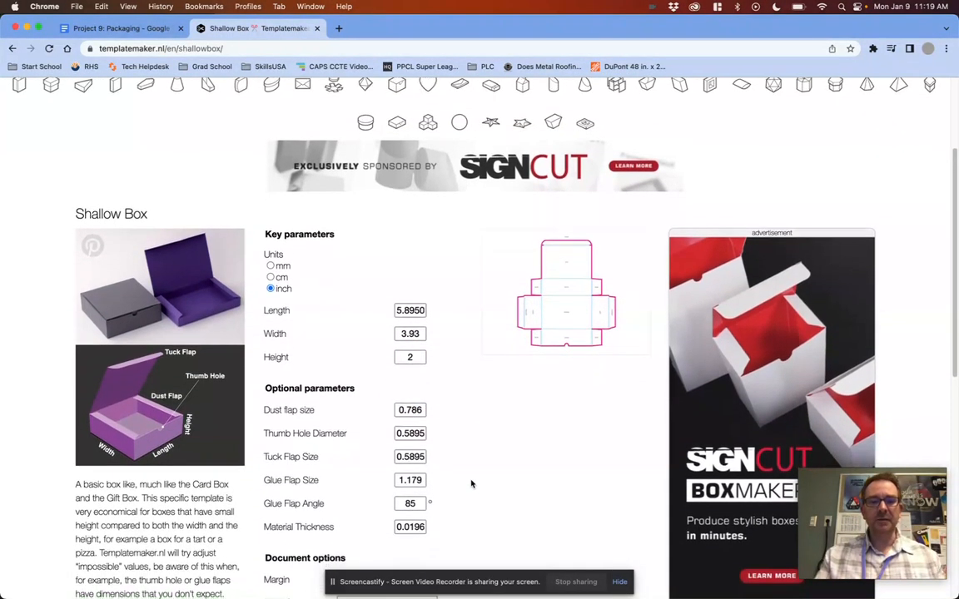
scroll(471, 483, "down", 5)
scroll(457, 466, "down", 1)
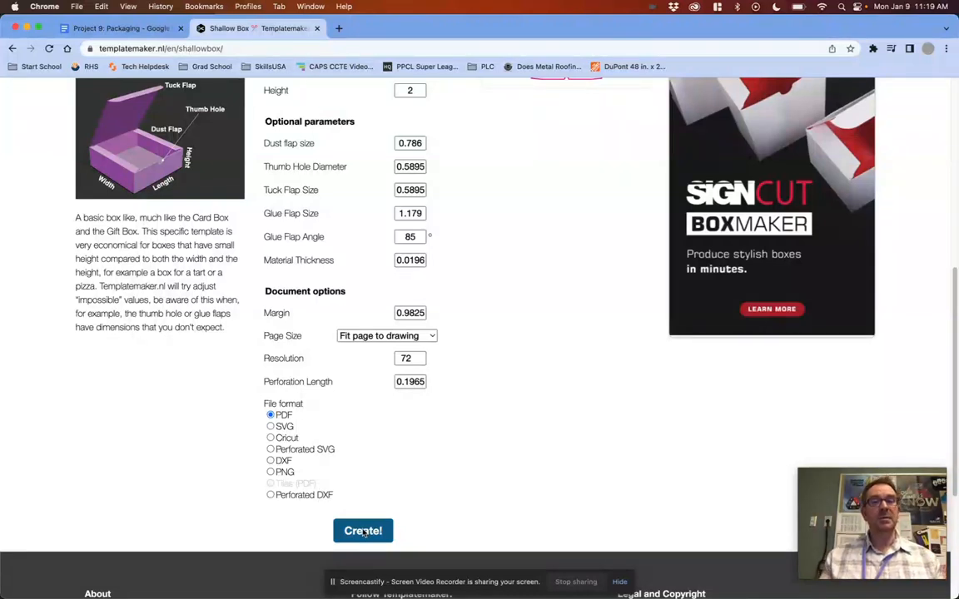
left_click(363, 531)
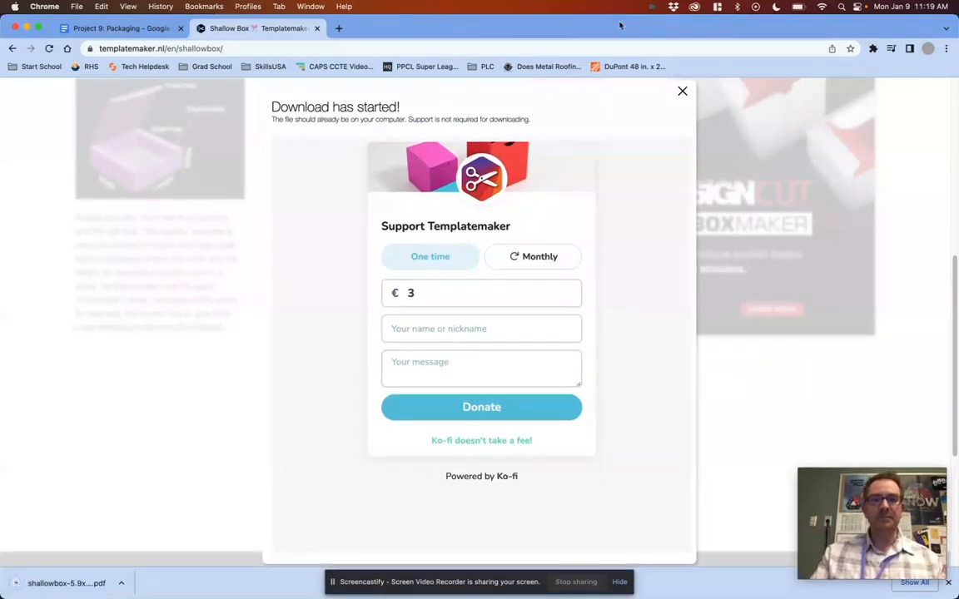
Preview the downloaded shallow box PDF on the desktop and close the preview
key("super+Tab")
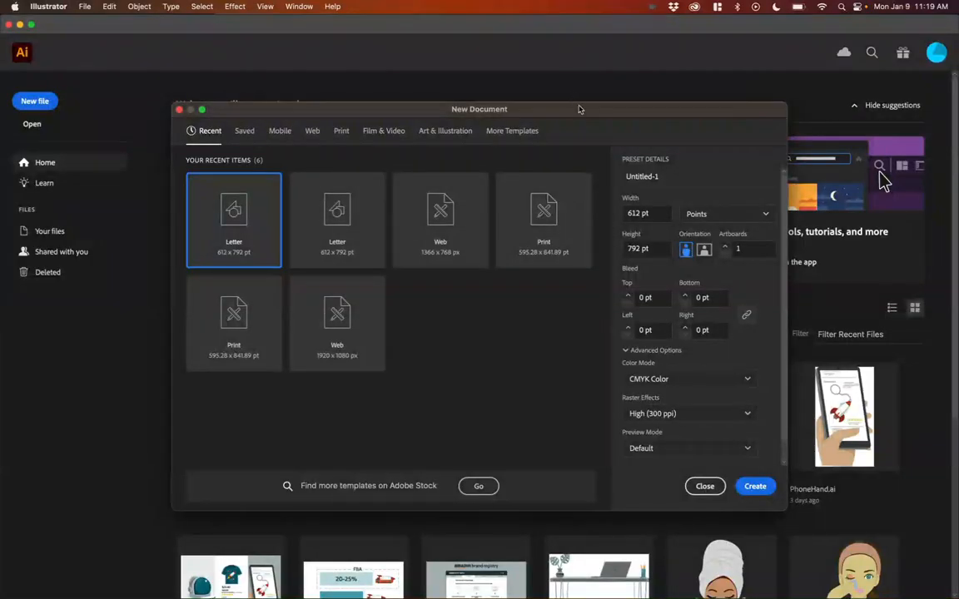
key("F11")
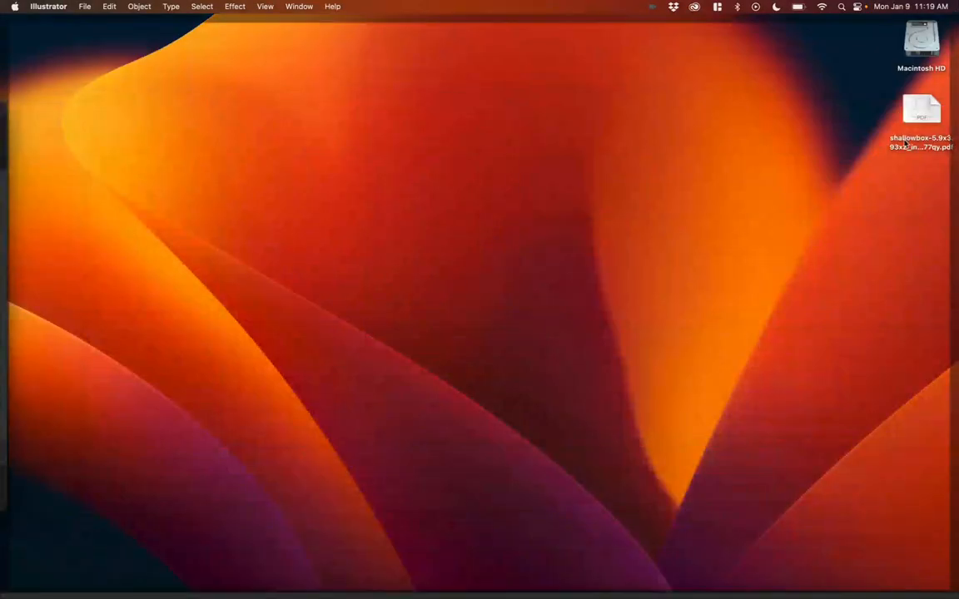
left_click(915, 121)
key("space")
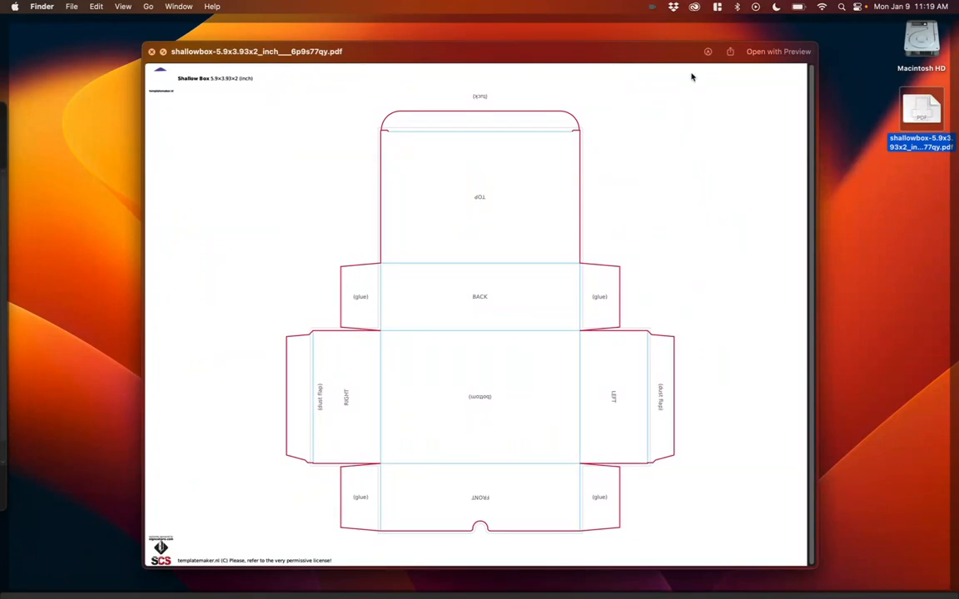
key("space")
Return to Illustrator and create a new portrait Letter document of 612 x 792 pt in CMYK
key("F11")
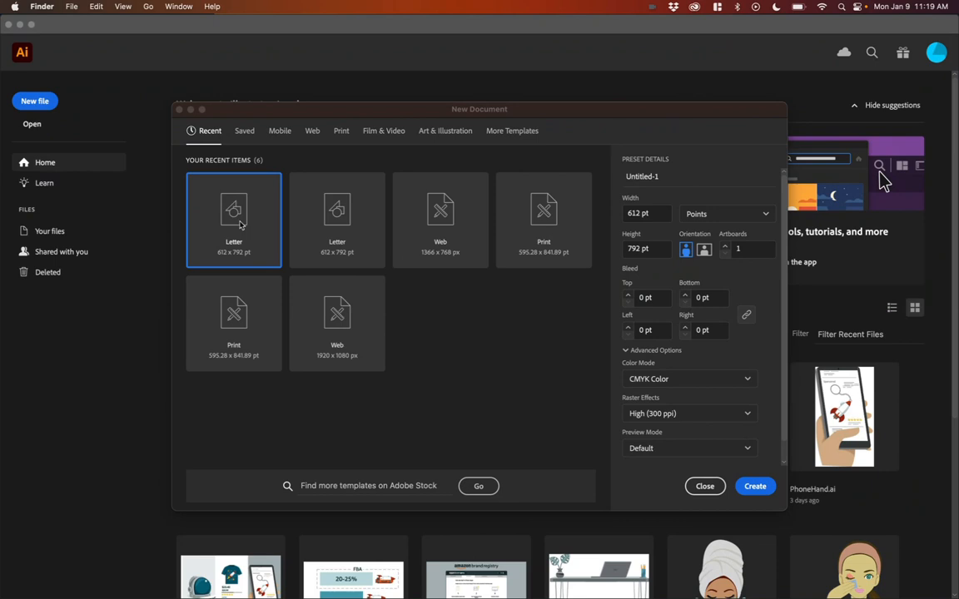
left_click(241, 225)
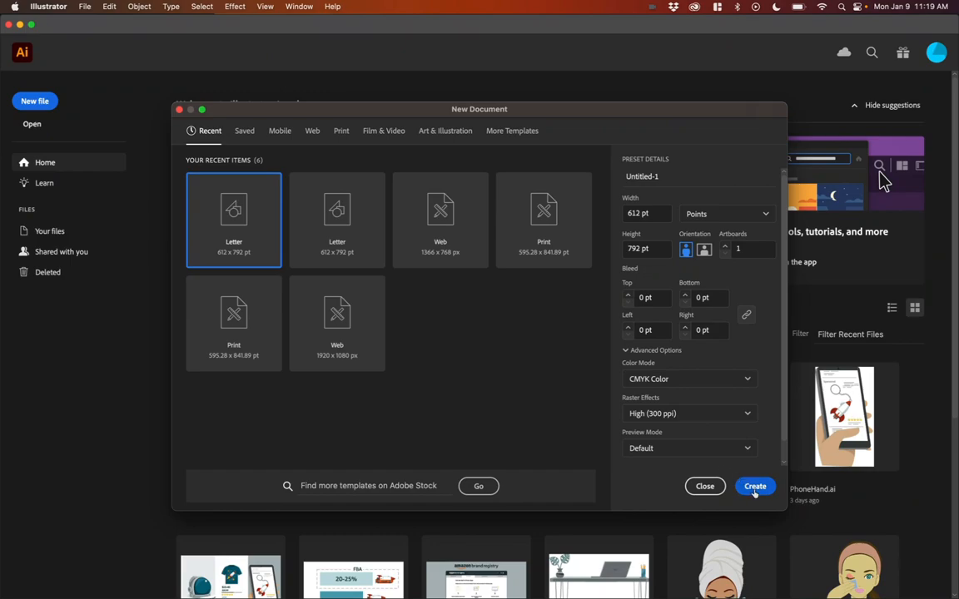
left_click(755, 489)
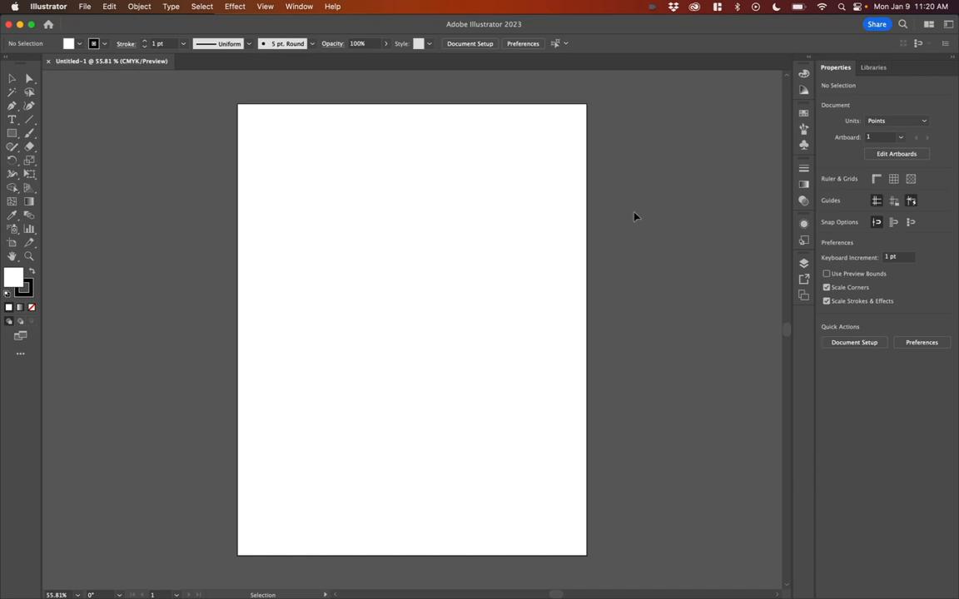
Open the shallow box PDF from the desktop in Illustrator as a separate document and dismiss the missing fonts warning
left_click_drag(823, 31, 731, 32)
left_click(921, 107)
left_click_drag(921, 101, 592, 578)
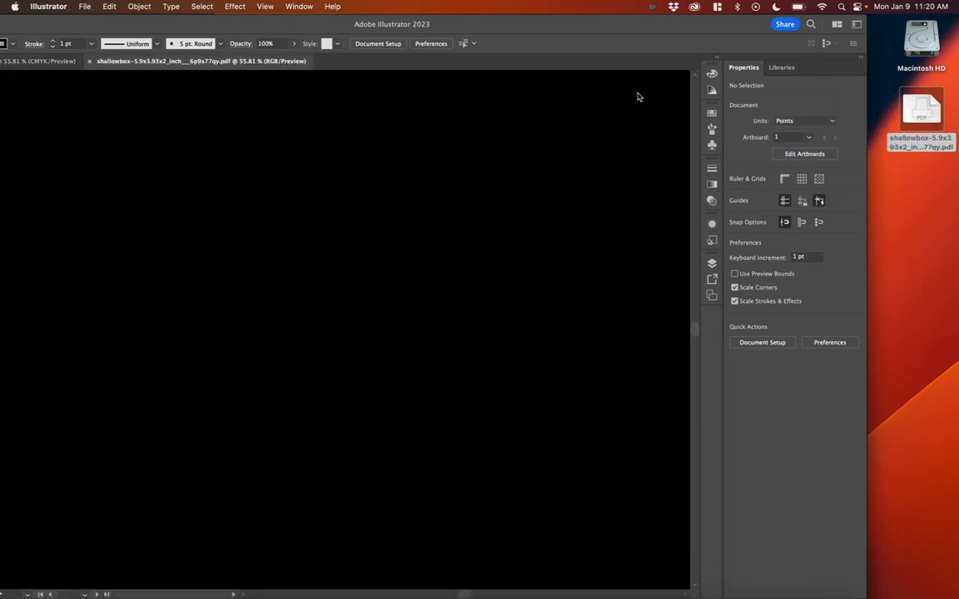
left_click_drag(535, 29, 646, 29)
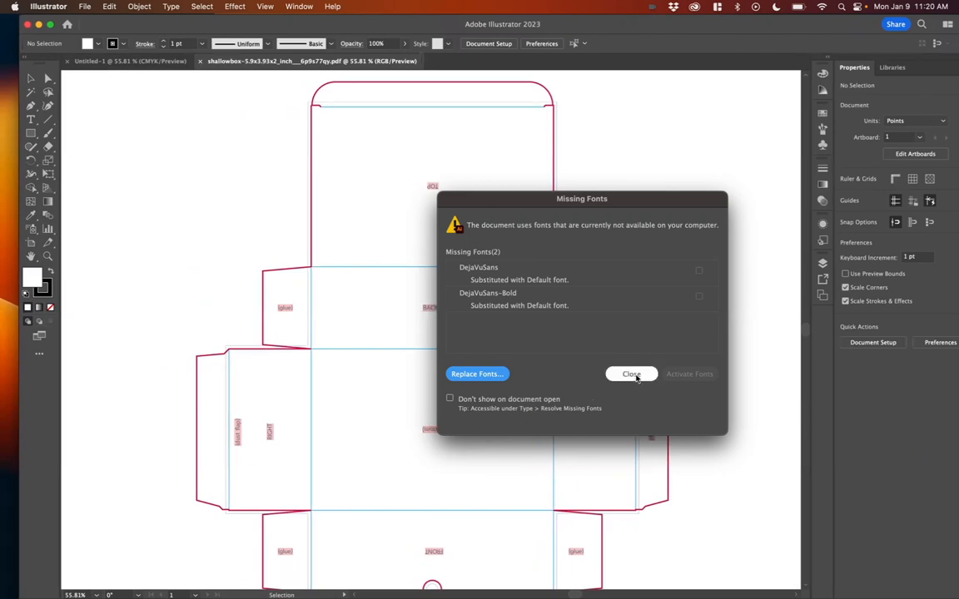
left_click(632, 374)
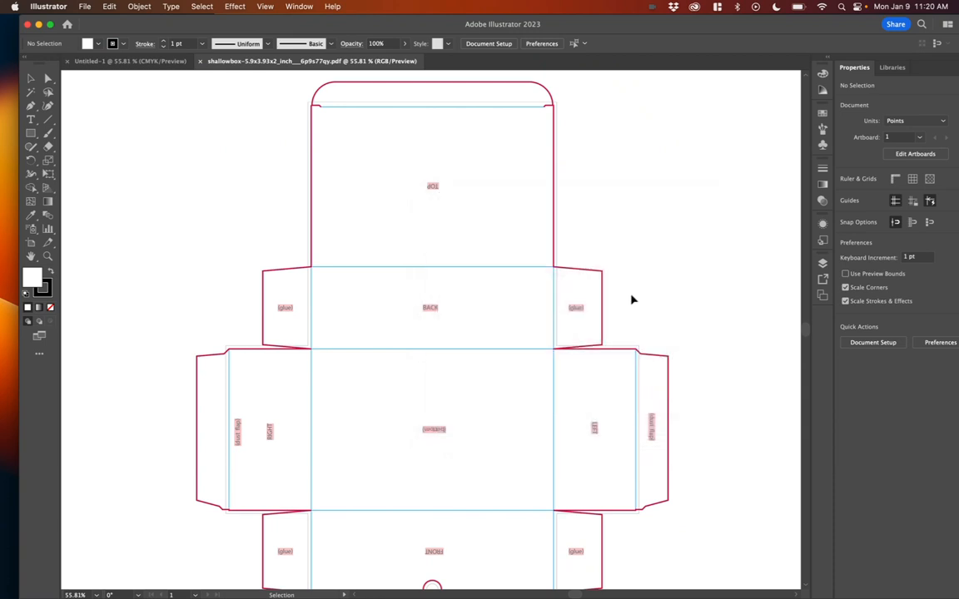
Copy the whole box dieline, without the logos and captions around it, and paste it into the blank Letter document
left_click_drag(523, 211, 480, 213)
left_click_drag(498, 274, 488, 278)
left_click_drag(211, 104, 665, 522)
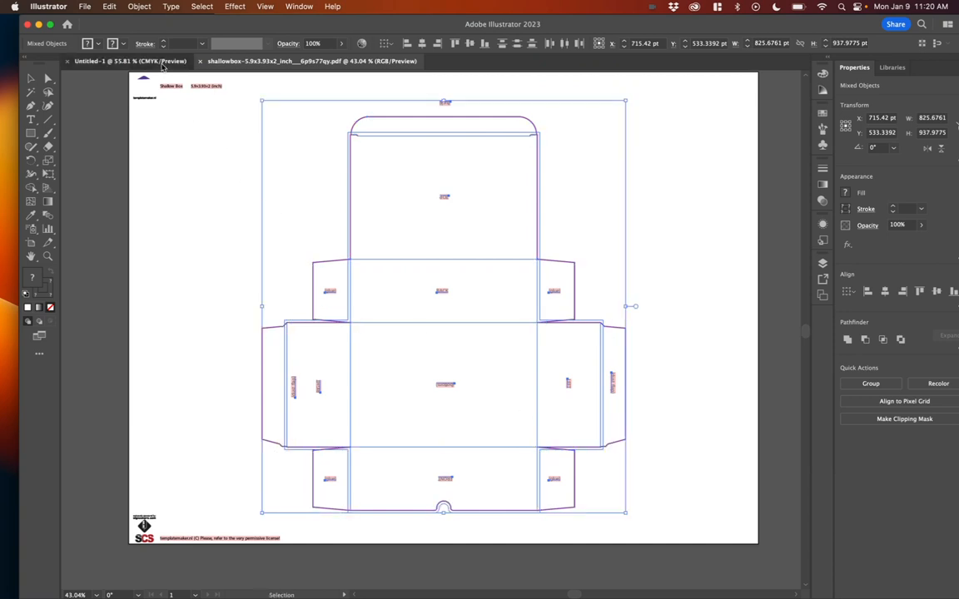
left_click(129, 61)
key("super+v")
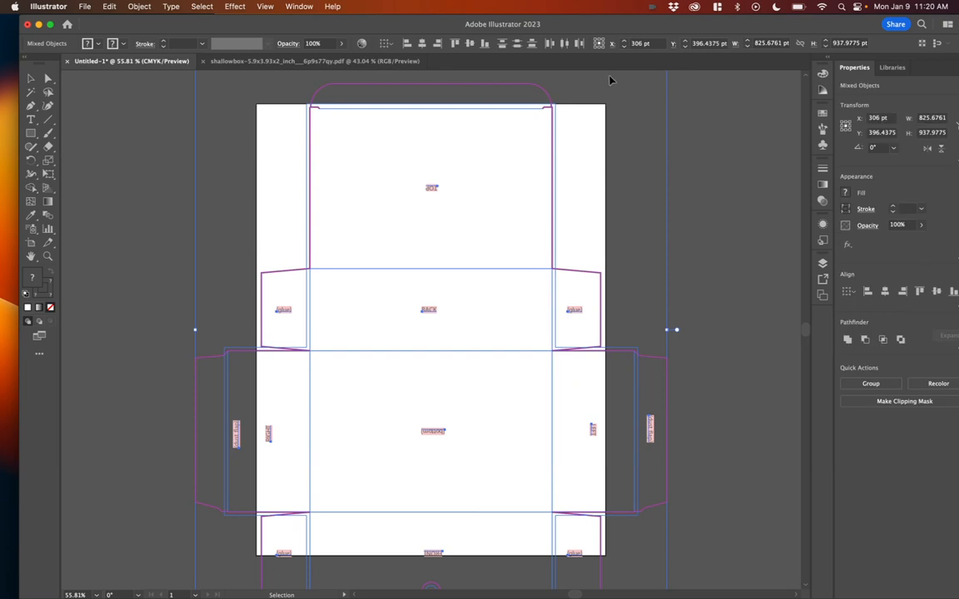
Scale the pasted dieline proportionally about its centre to about 580 x 659 pt so it fits on the Letter artboard
left_click_drag(584, 266, 538, 268)
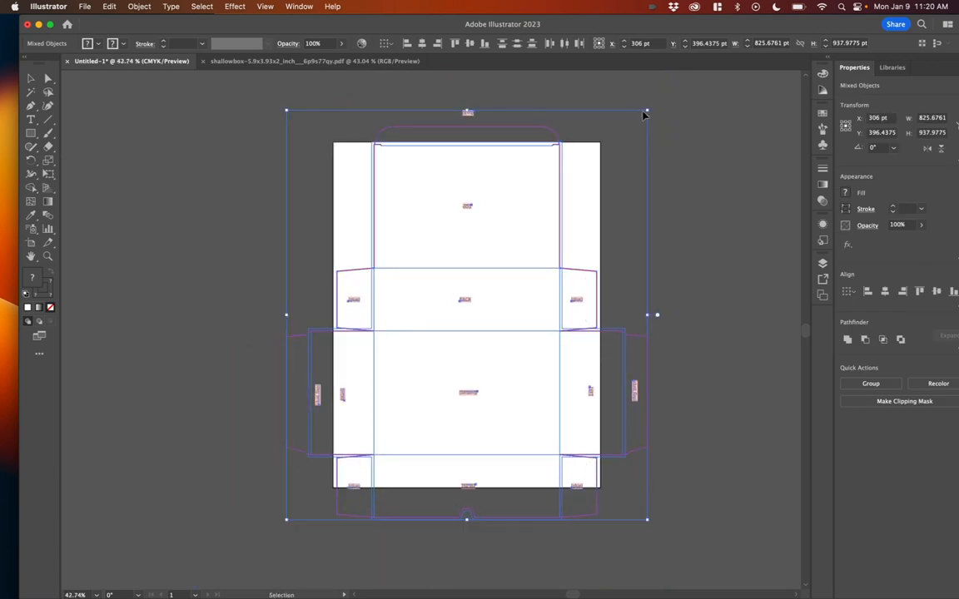
left_click_drag(649, 110, 594, 148)
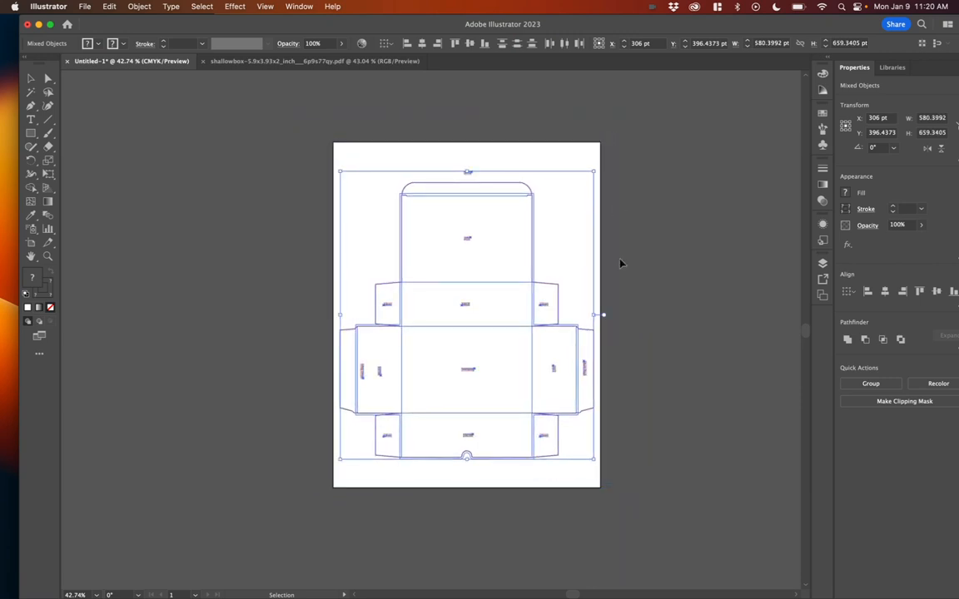
scroll(594, 383, "up", 3)
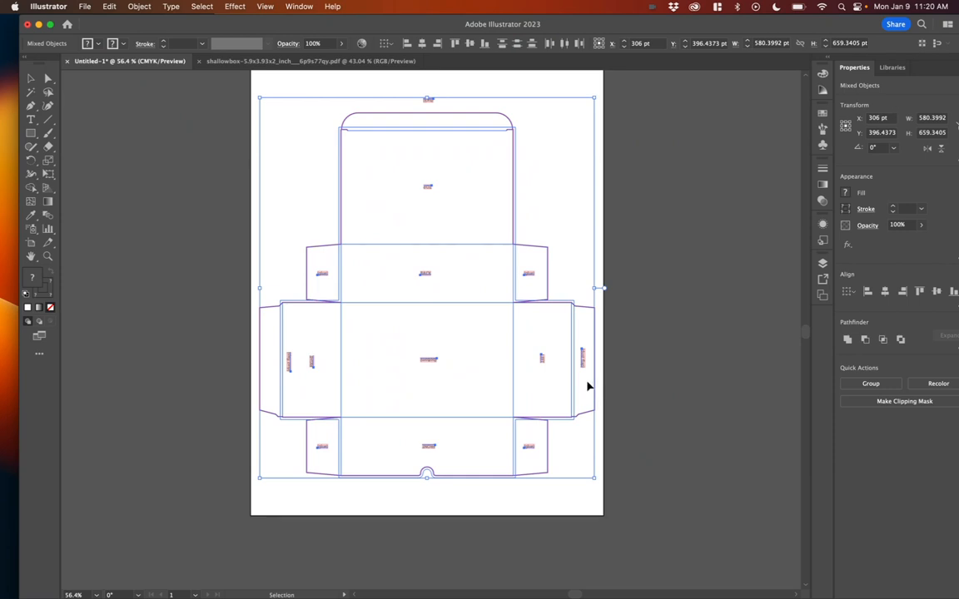
scroll(524, 378, "down", 2)
Nudge the scaled dieline 1 pt to the left on the artboard and deselect it
key("Left")
key("Left")
key("Left")
key("Left")
key("Left")
key("Left")
key("Left")
key("Left")
key("Left")
key("Left")
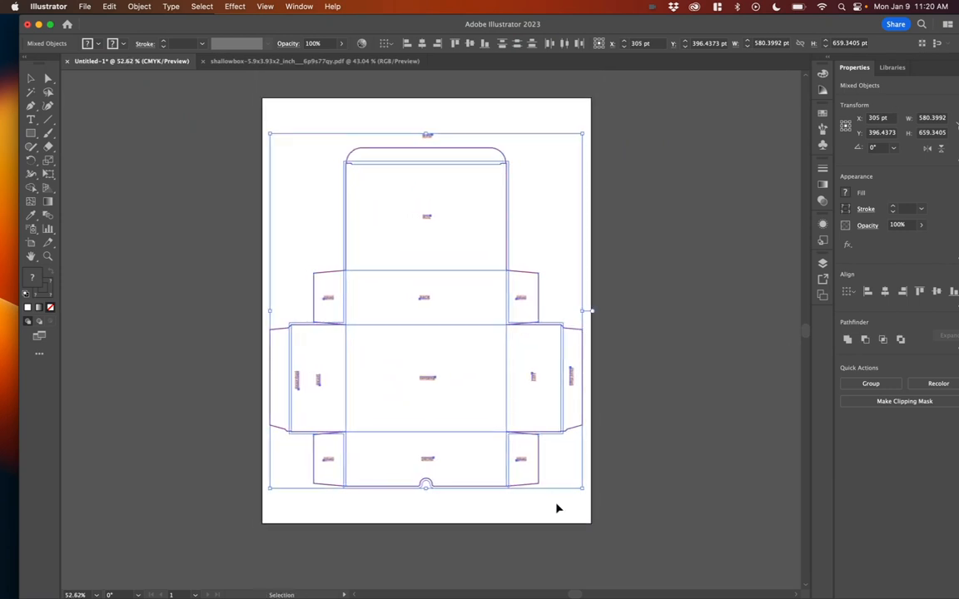
left_click(689, 275)
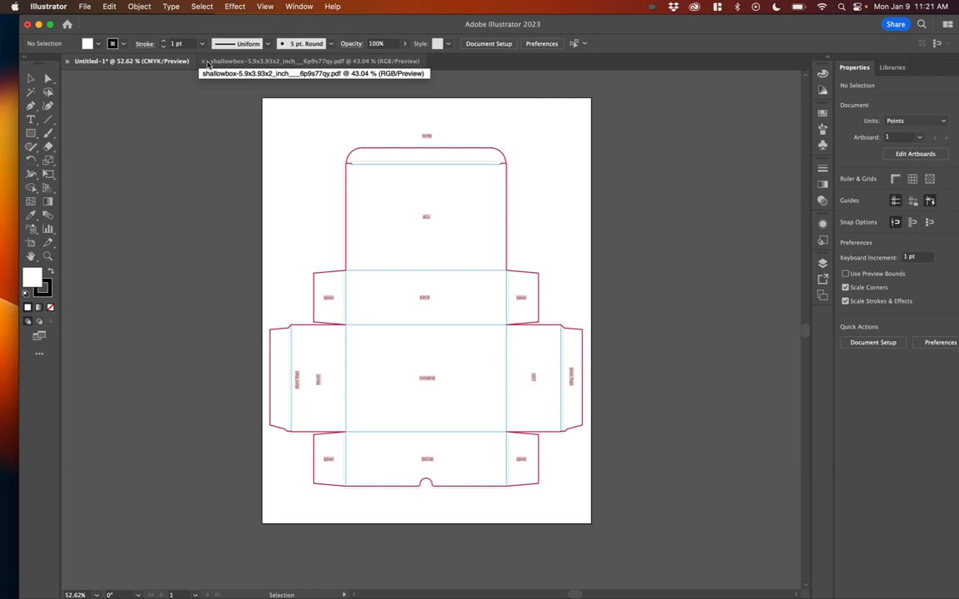
Close the box PDF and save the dieline document to the Desktop in Illustrator 2020 format, named "Packaging_" plus the designer's surname
left_click(202, 61)
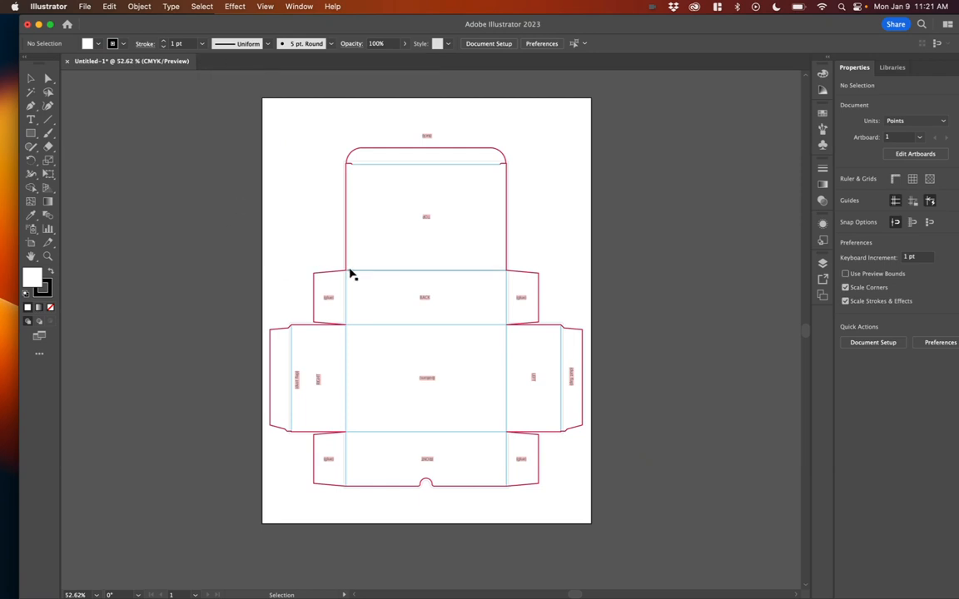
key("a")
key("super+s")
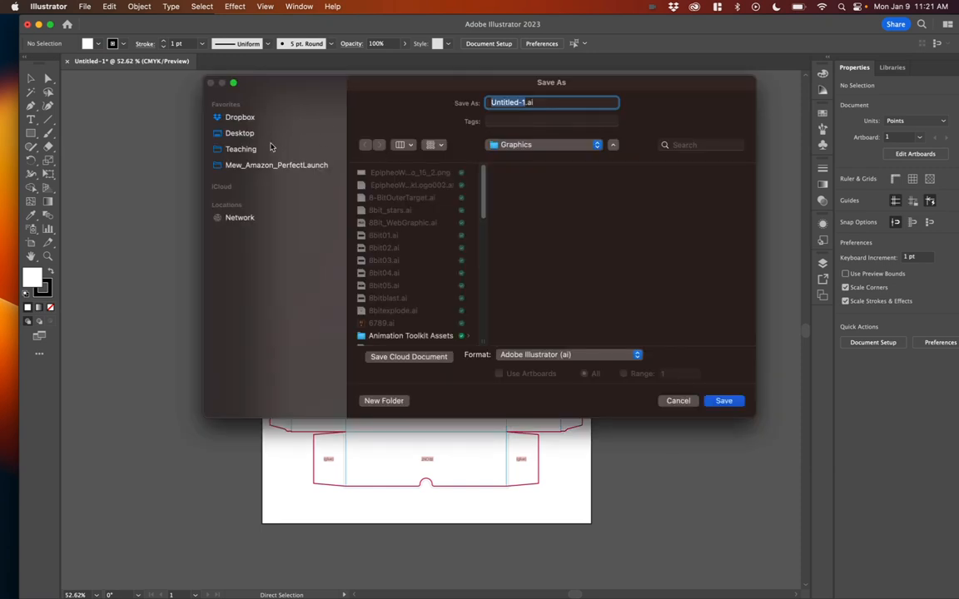
left_click(240, 132)
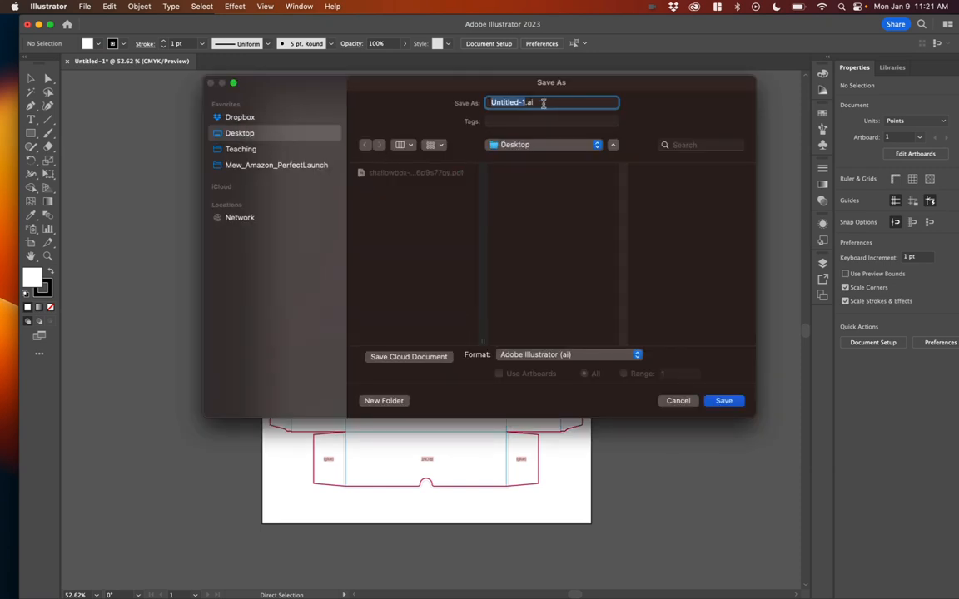
type("Packaging_Huddley")
key("Return")
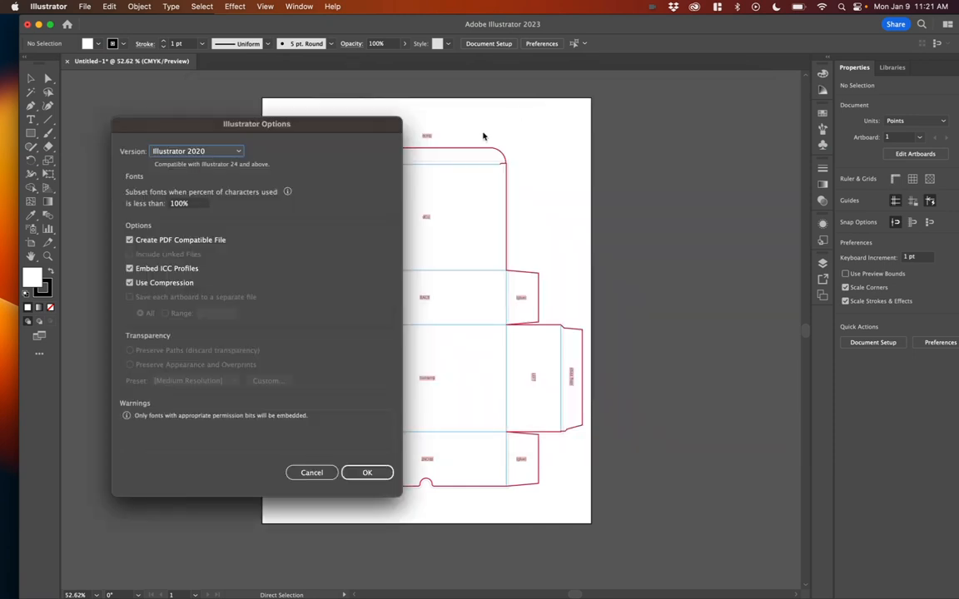
left_click(367, 472)
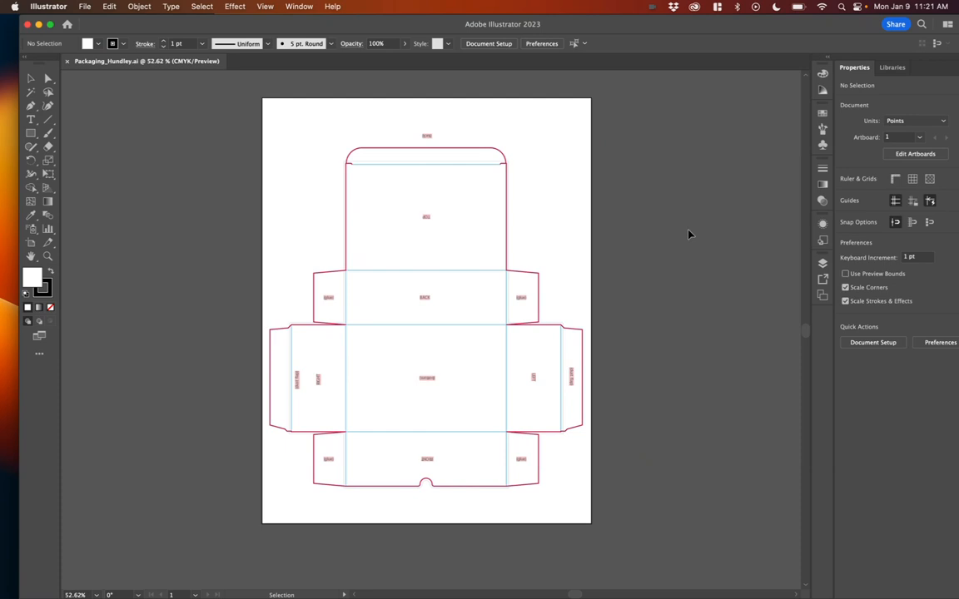
Examine the dieline's panels, glue tabs, dust flaps, cut lines and fold lines
left_click_drag(440, 258, 435, 236)
left_click_drag(430, 260, 409, 264)
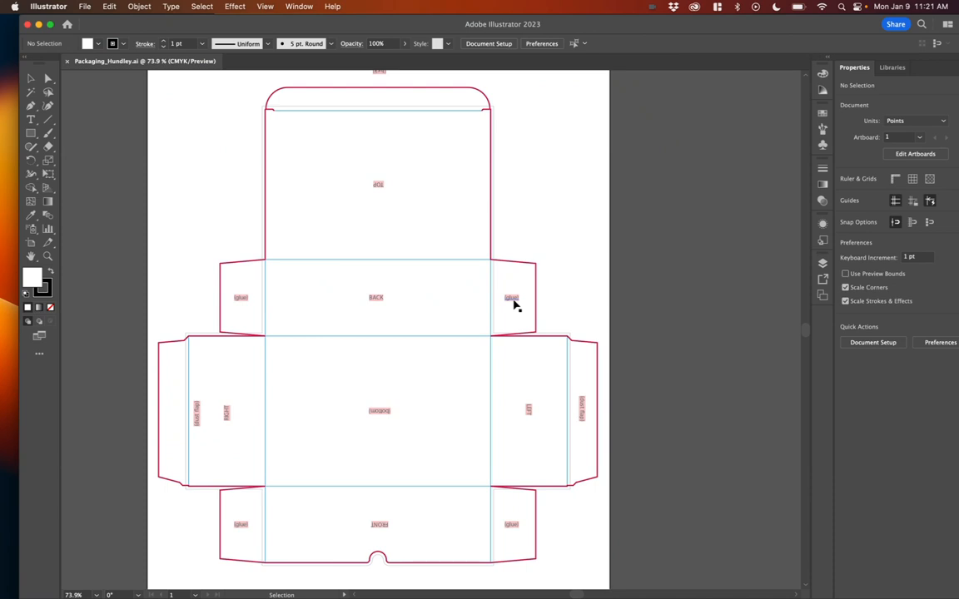
scroll(257, 394, "down", 5)
scroll(257, 394, "left", 2)
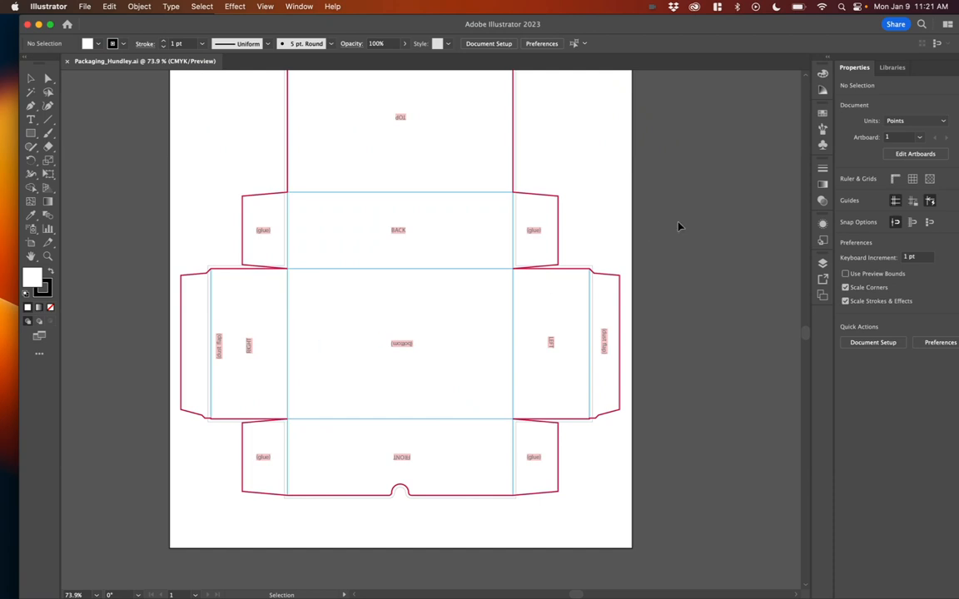
scroll(657, 237, "up", 5)
scroll(666, 246, "left", 3)
left_click_drag(672, 265, 672, 268)
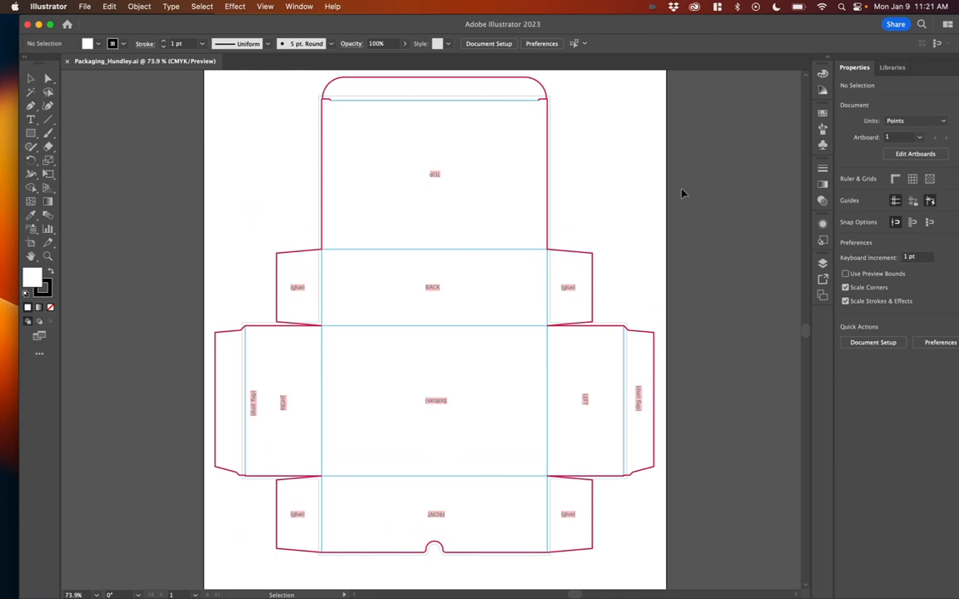
Select all the red cut lines of the dieline by their matching stroke color and group them
left_click(481, 81)
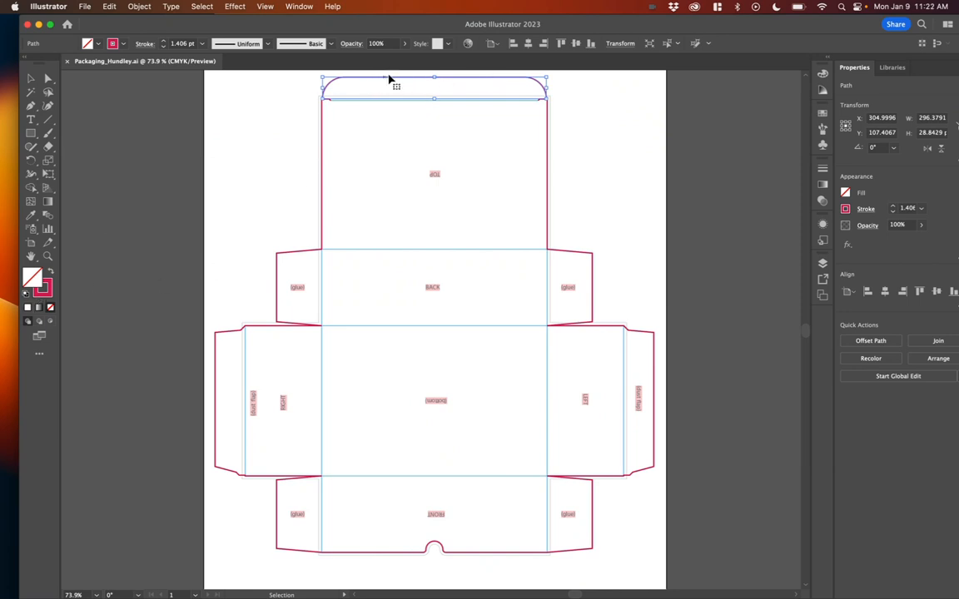
left_click(679, 43)
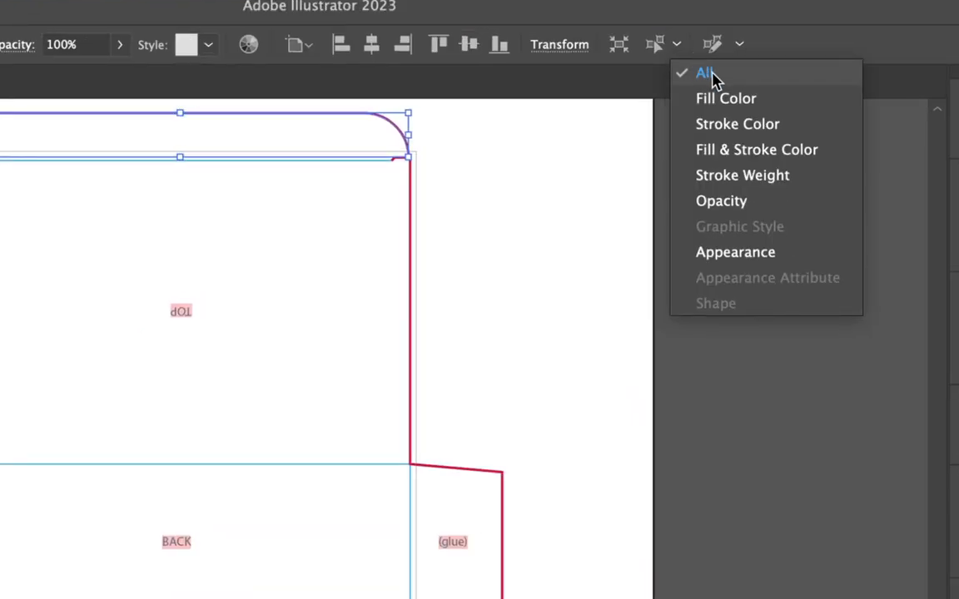
left_click(724, 127)
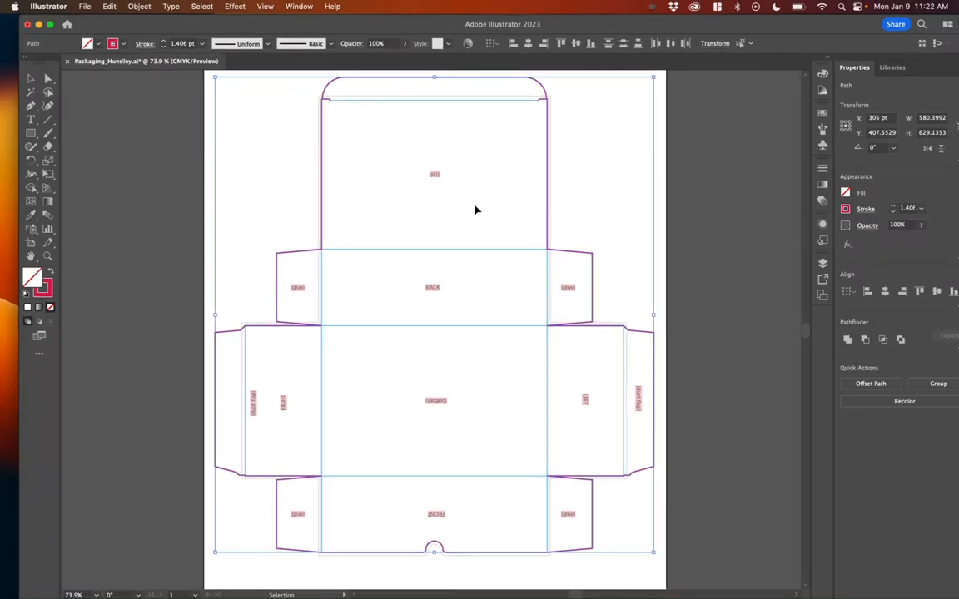
key("Delete")
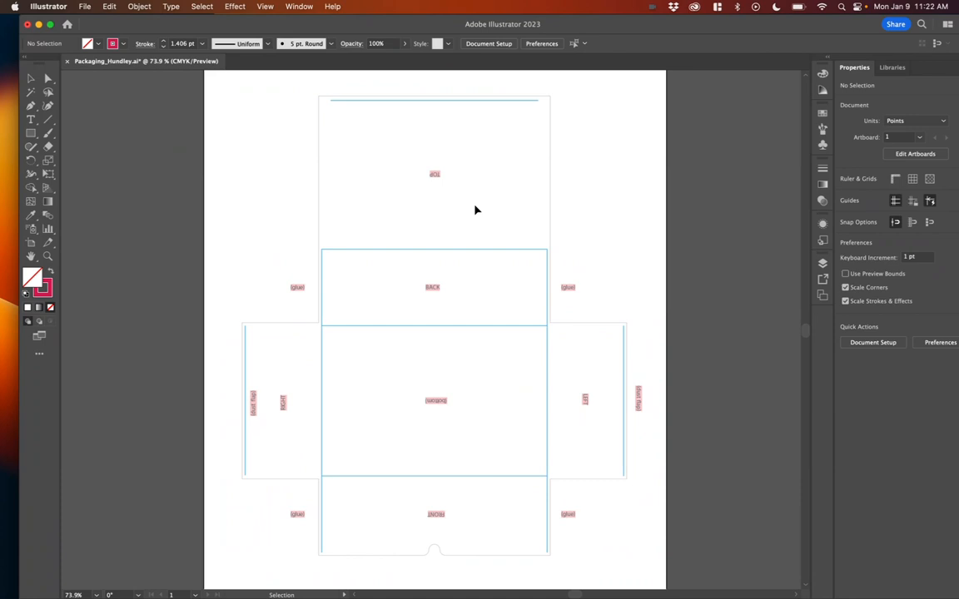
key("super+z")
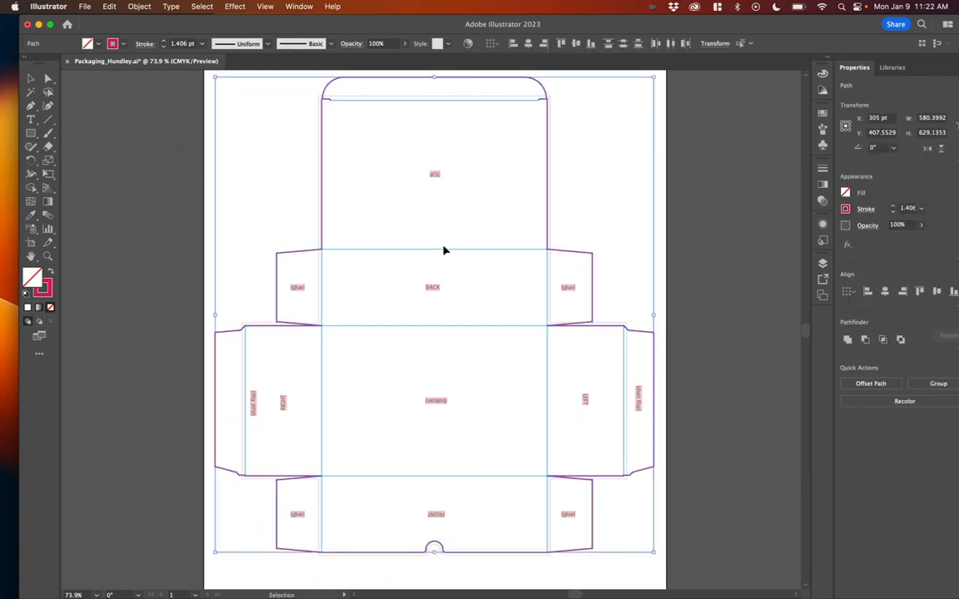
key("super+g")
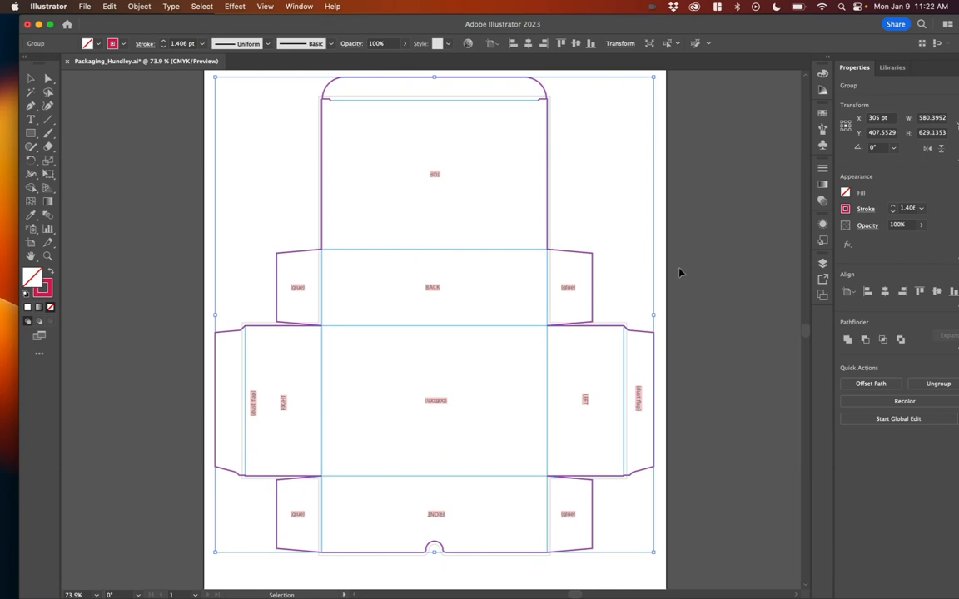
Cut the grouped red cut lines and paste them in the same position on a new layer named Cut
left_click(588, 240)
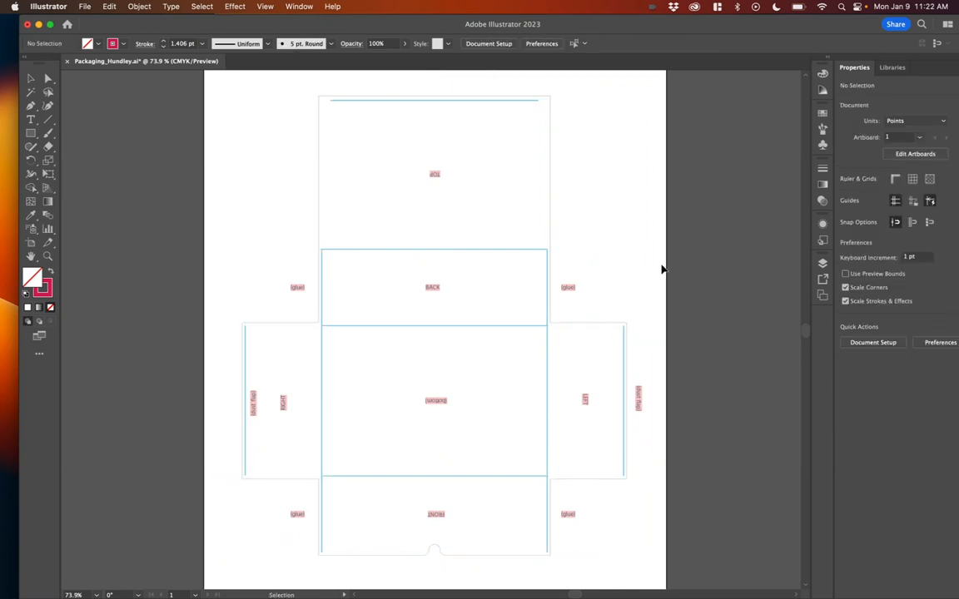
left_click(822, 264)
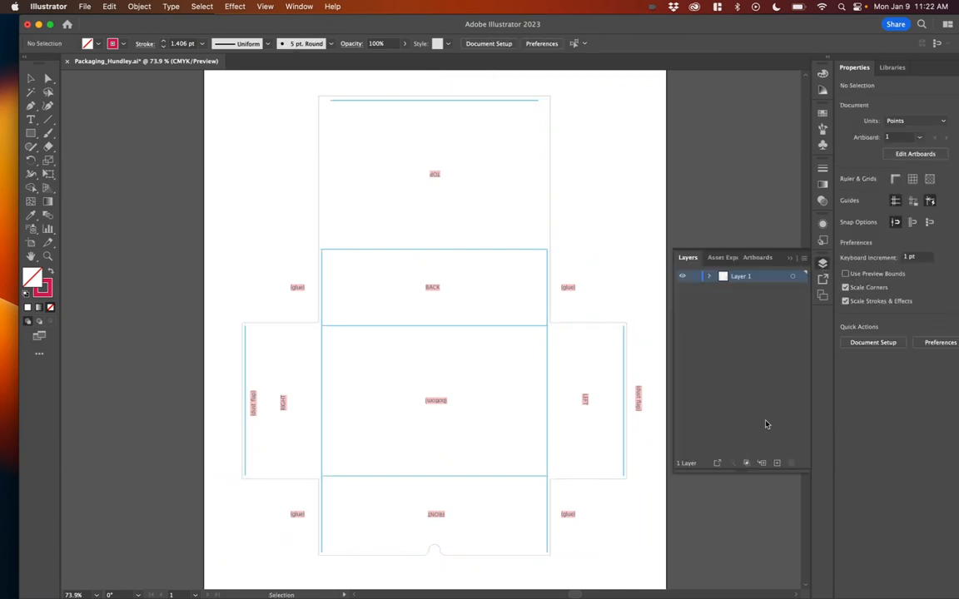
left_click(777, 464)
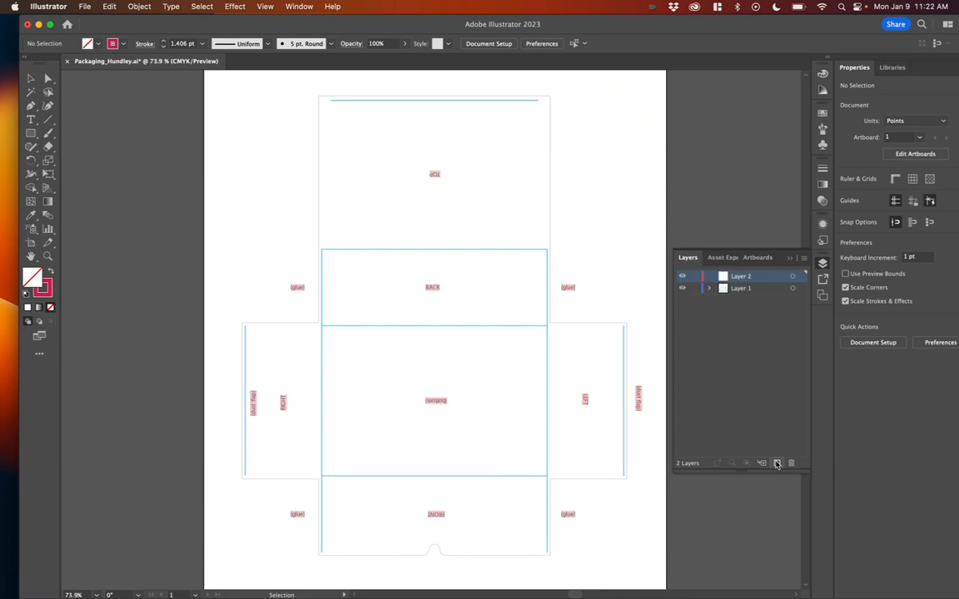
double_click(742, 277)
type("Cut")
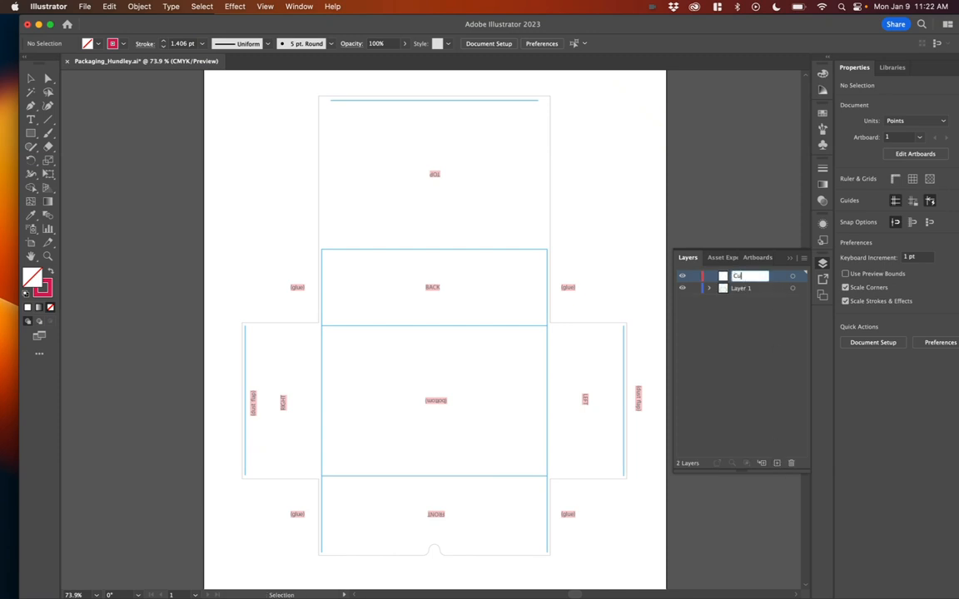
key("Return")
key("a")
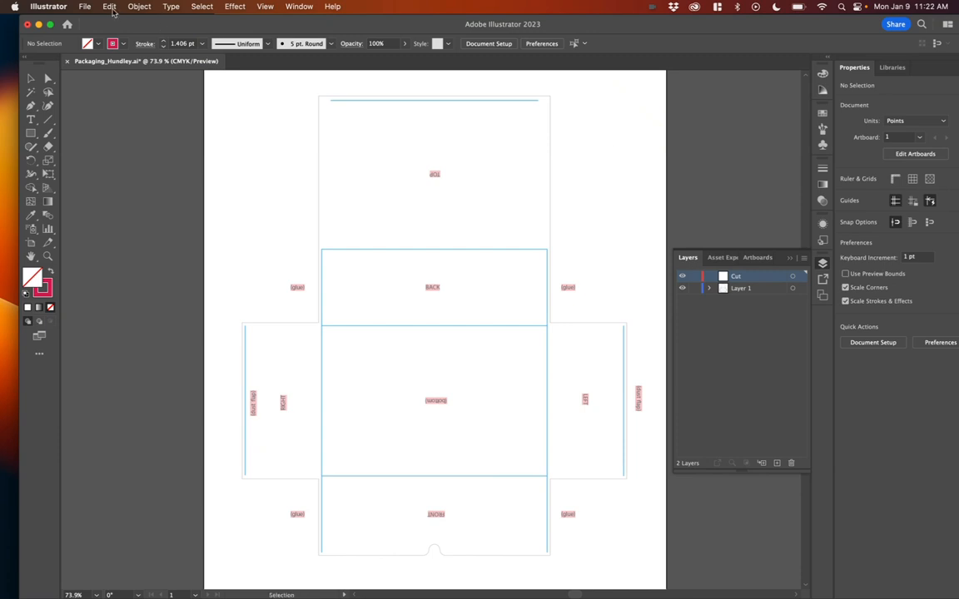
left_click(109, 7)
left_click(647, 161)
key("super+f")
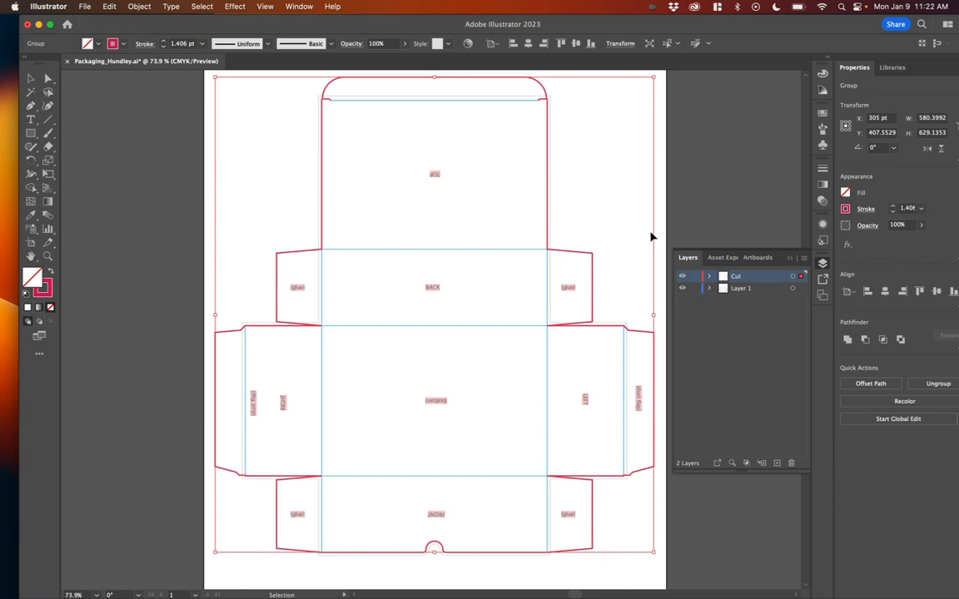
Toggle the Cut layer's visibility to check its contents, leave it hidden and make Layer 1 active
left_click(683, 276)
left_click(683, 276)
left_click(683, 276)
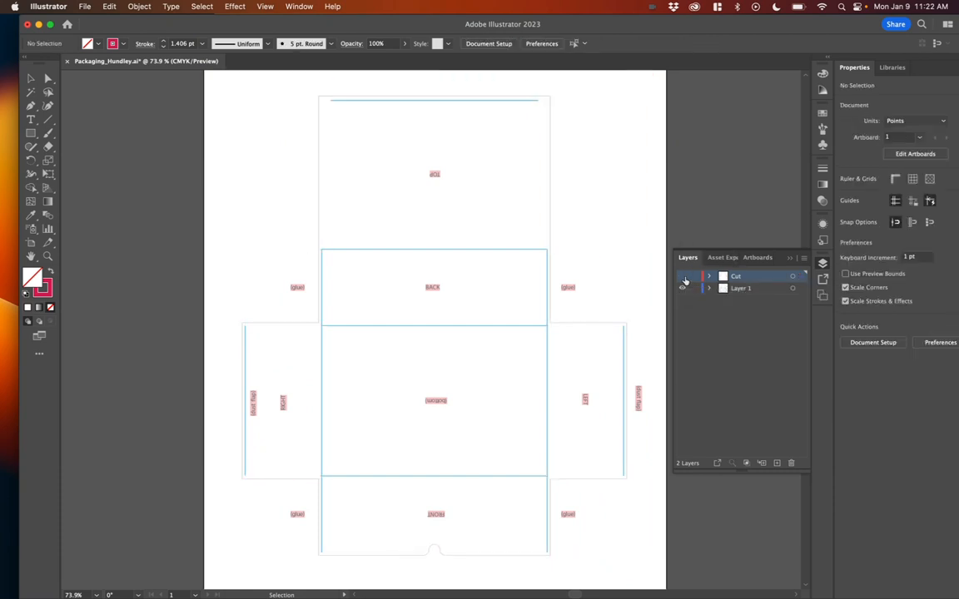
left_click(683, 276)
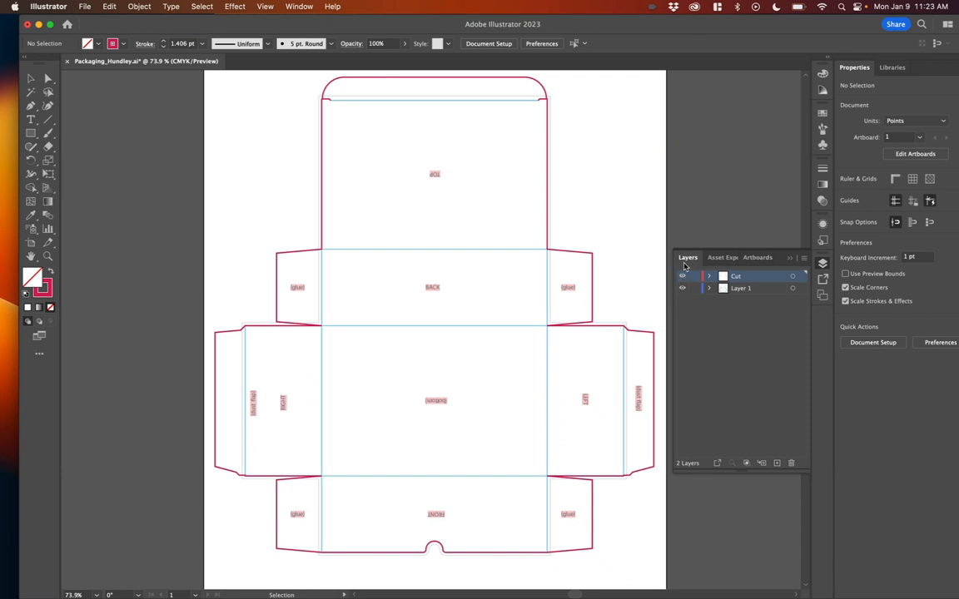
left_click(682, 276)
left_click(738, 288)
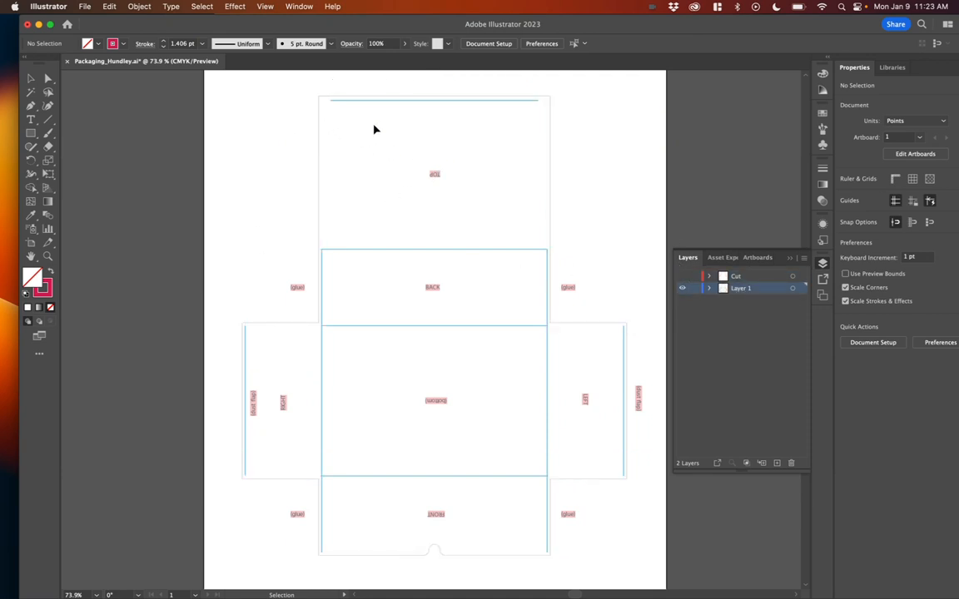
Try deleting the thin grey outline around the box panels on Layer 1, and undo the deletion
left_click(320, 98)
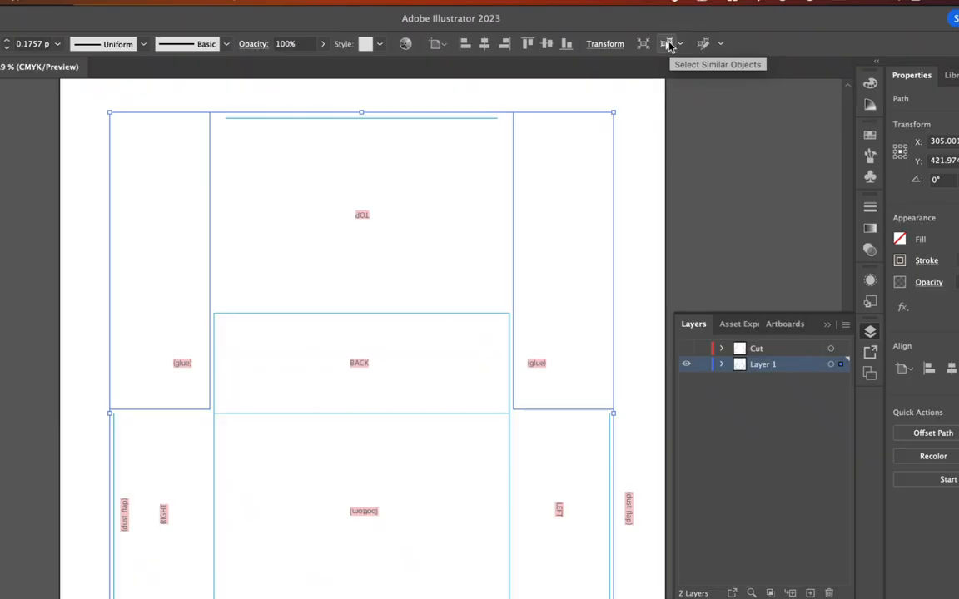
key("Delete")
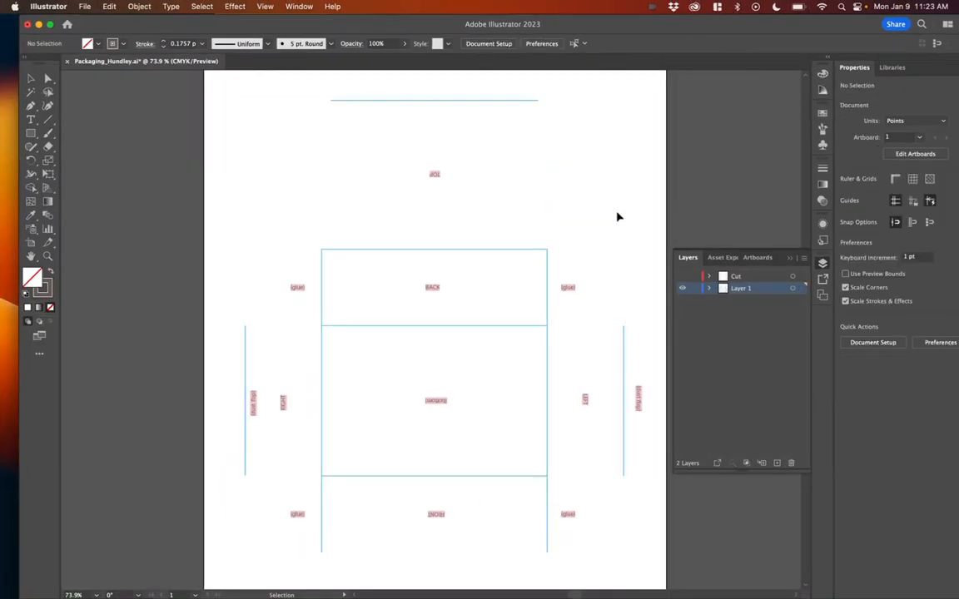
key("super+z")
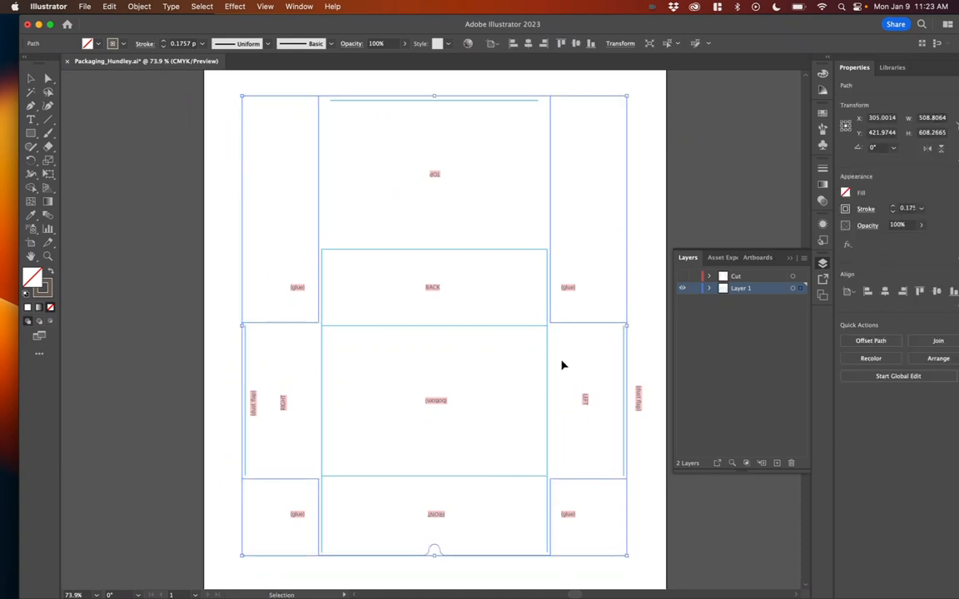
Select the thin grey outline together with all the blue fold lines on Layer 1 and group them
left_click(548, 356, "shift")
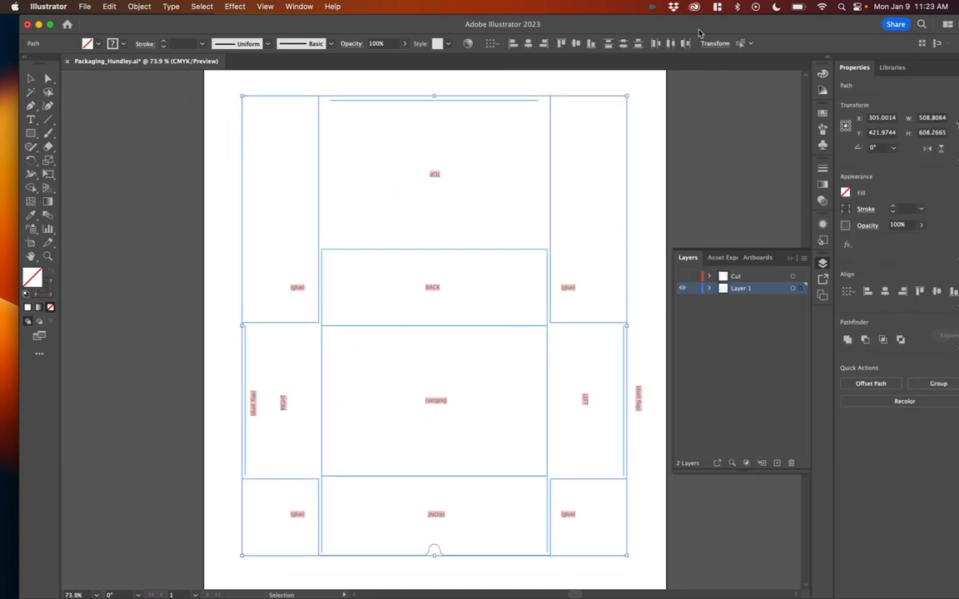
left_click(591, 132)
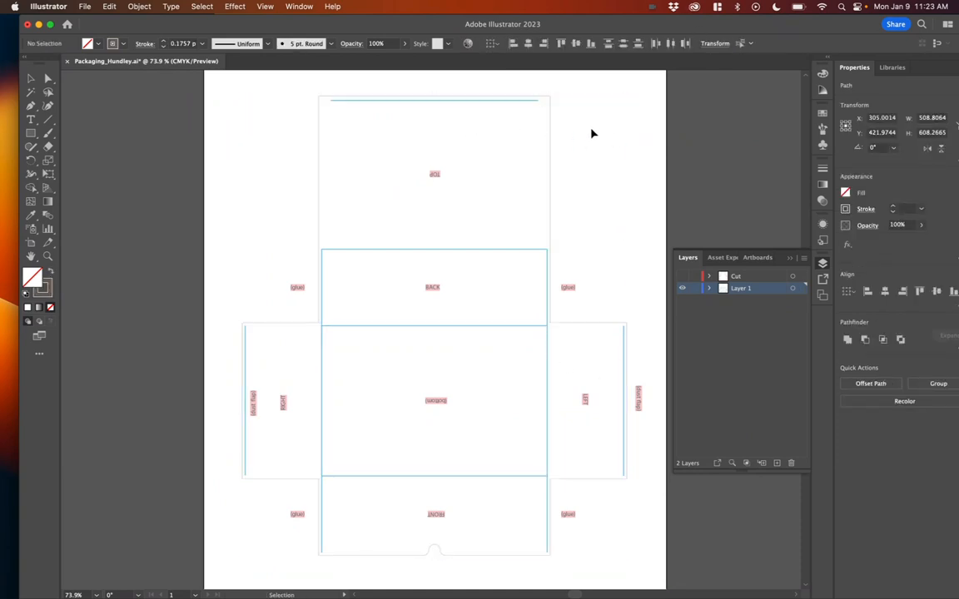
left_click(533, 101)
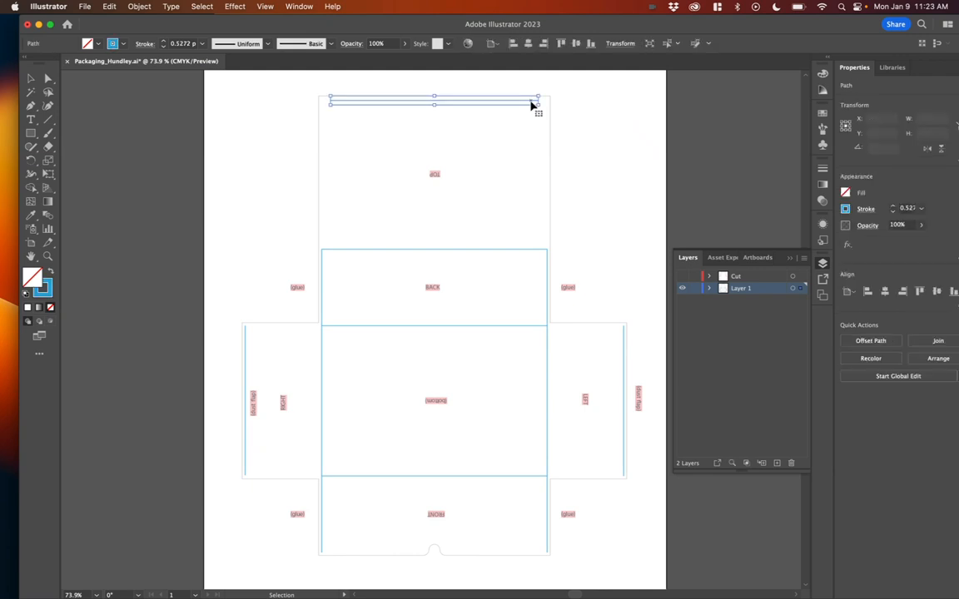
left_click(666, 44)
left_click_drag(551, 120, 414, 123)
key("super+z")
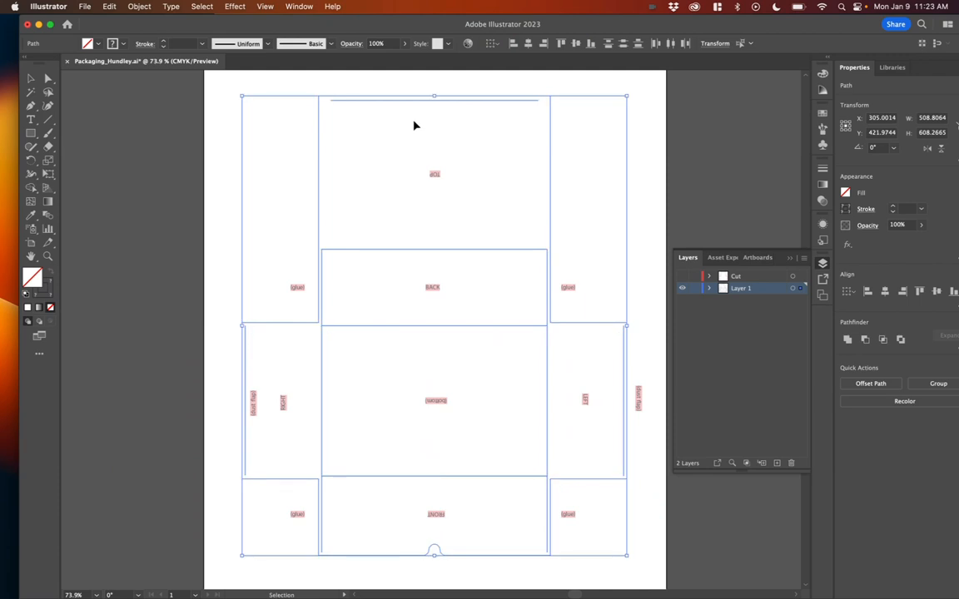
key("super+z")
key("super+shift+z")
key("super+z")
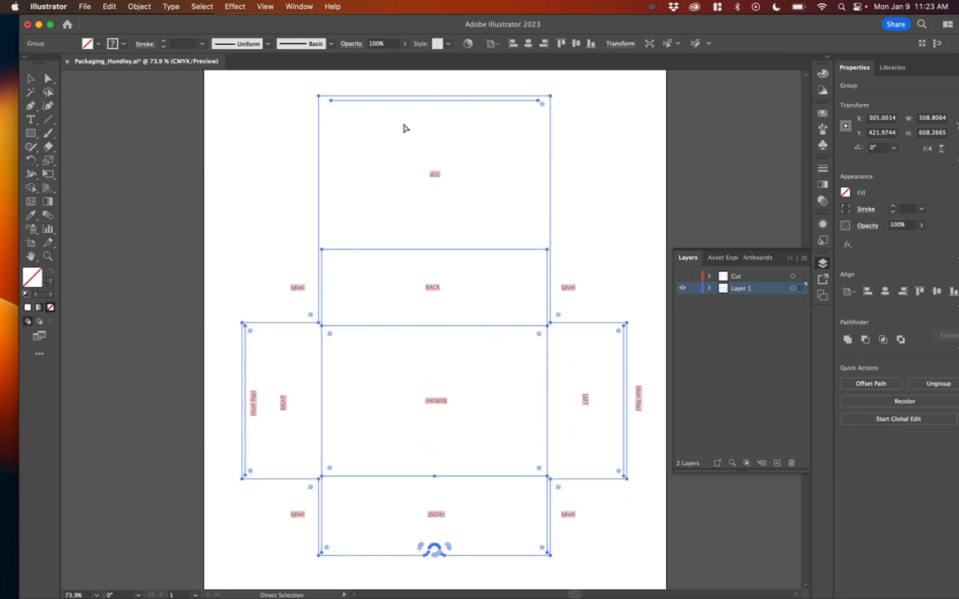
Cut the grouped fold lines and grey outline and paste them in place on a new layer named Fold
key("super+x")
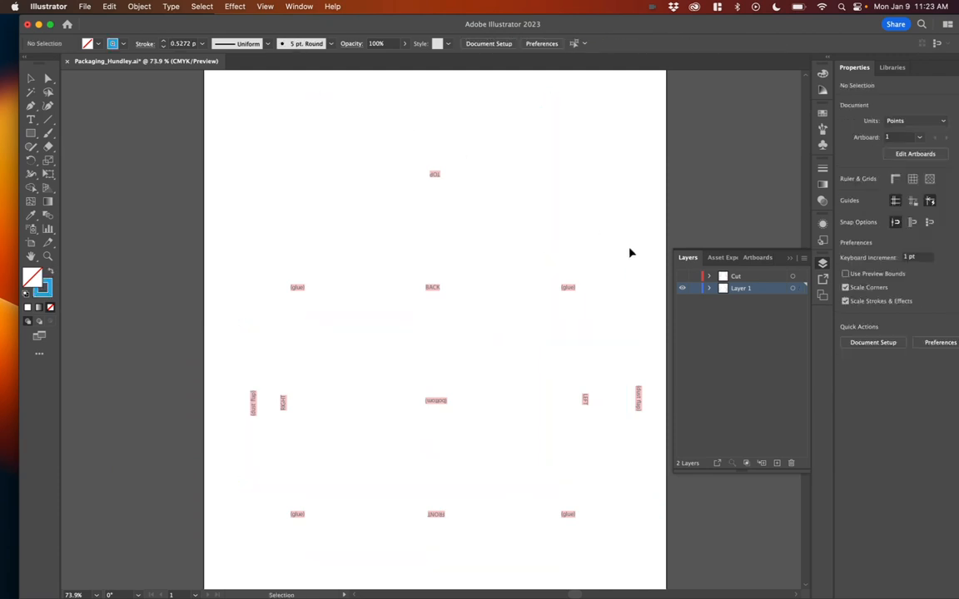
left_click(774, 463)
double_click(743, 288)
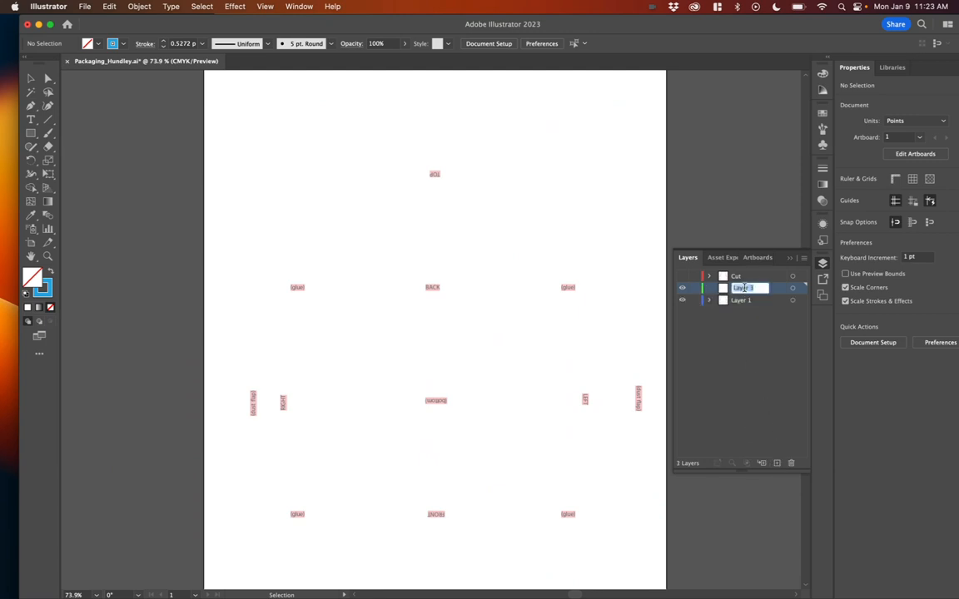
type("Fold")
key("Return")
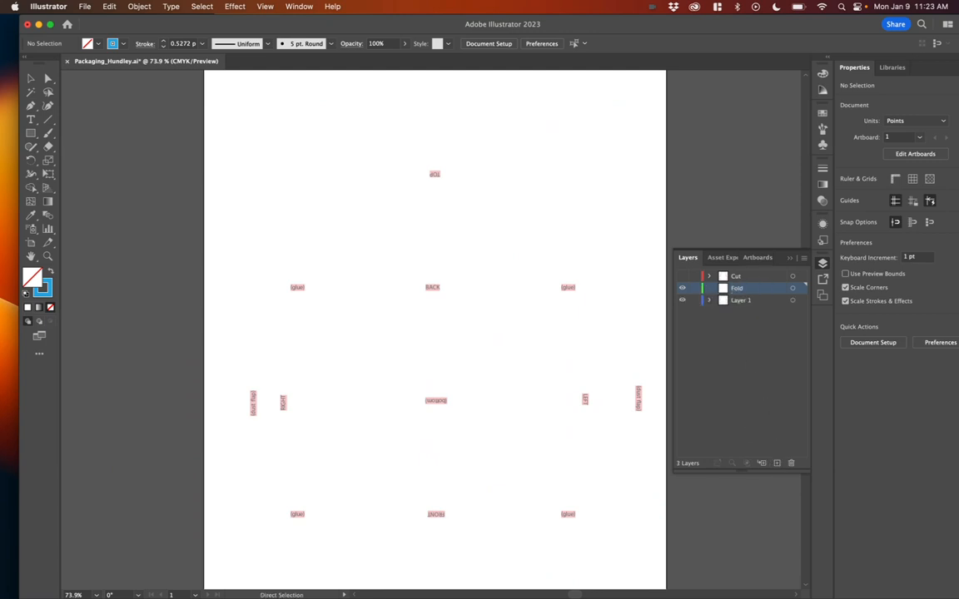
key("super+shift+v")
left_click(672, 154)
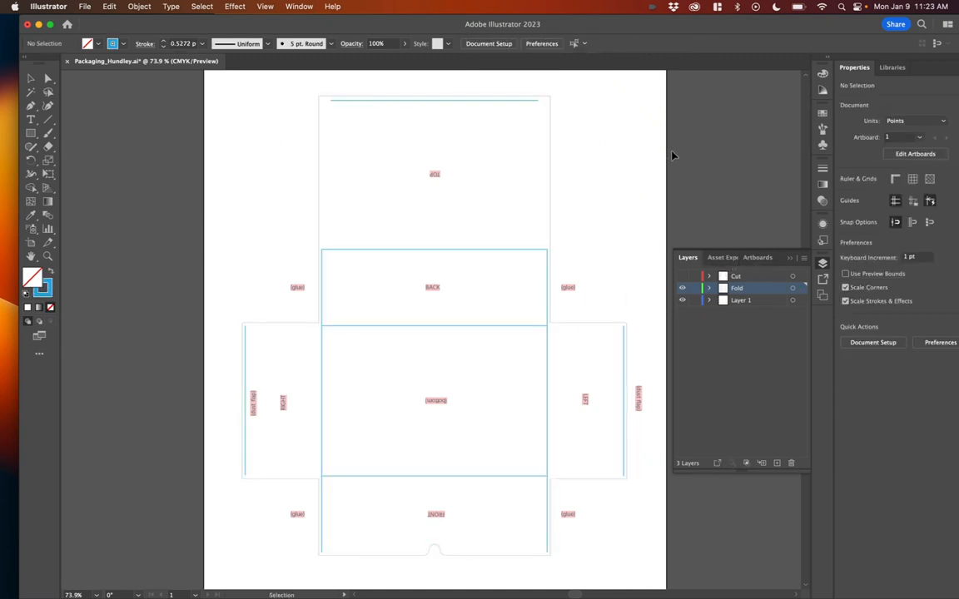
Hide the Fold layer, then select all the panel labels on Layer 1 and cut them
left_click(681, 288)
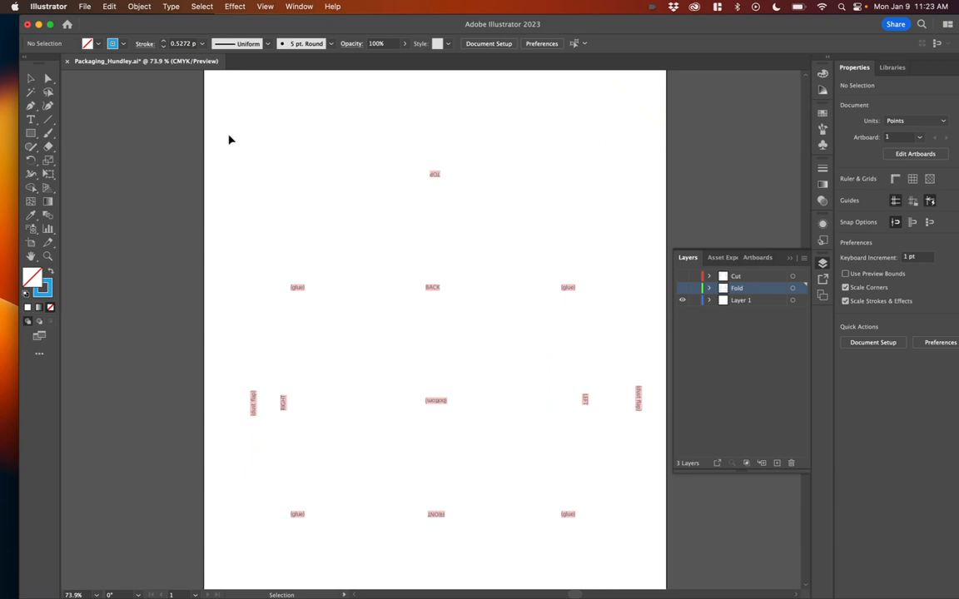
left_click_drag(228, 135, 687, 571)
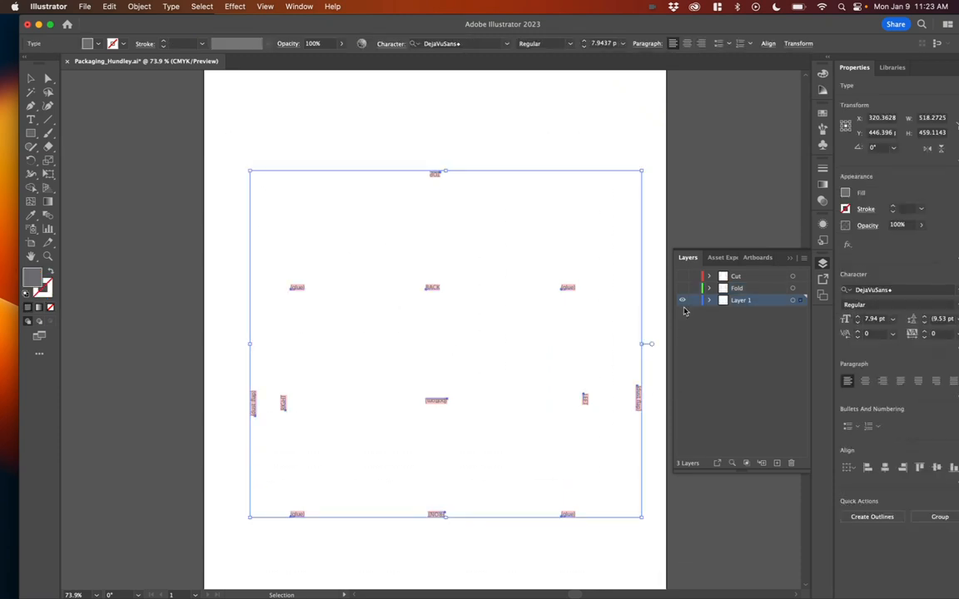
key("Delete")
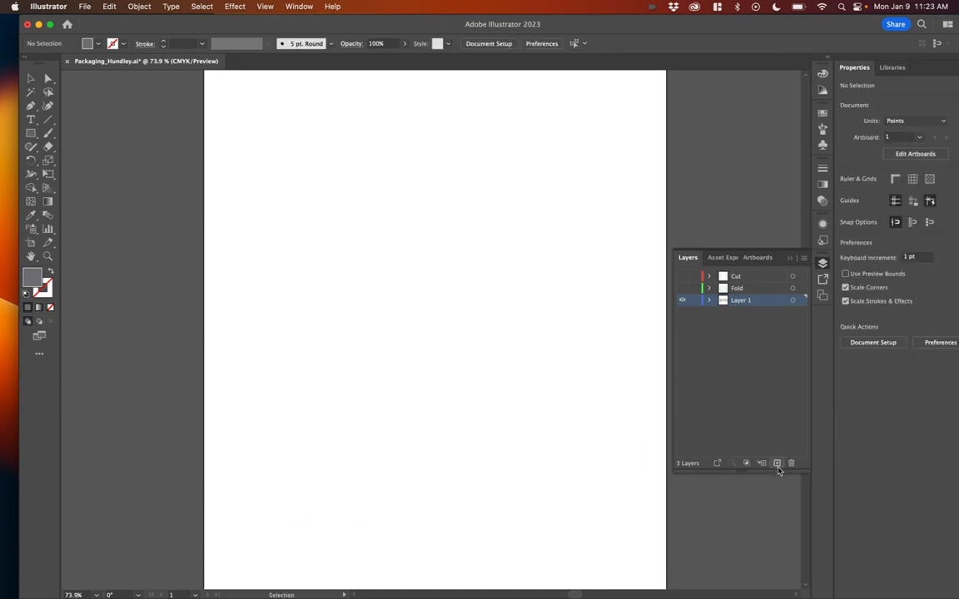
Create a new layer named Words above Layer 1 and paste the cut panel labels in place on it
left_click(777, 464)
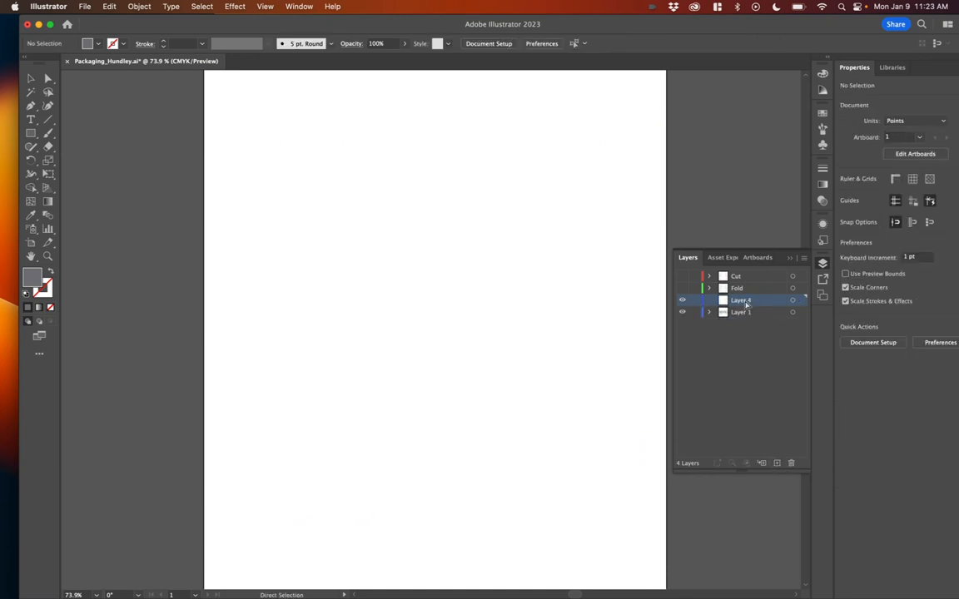
double_click(743, 300)
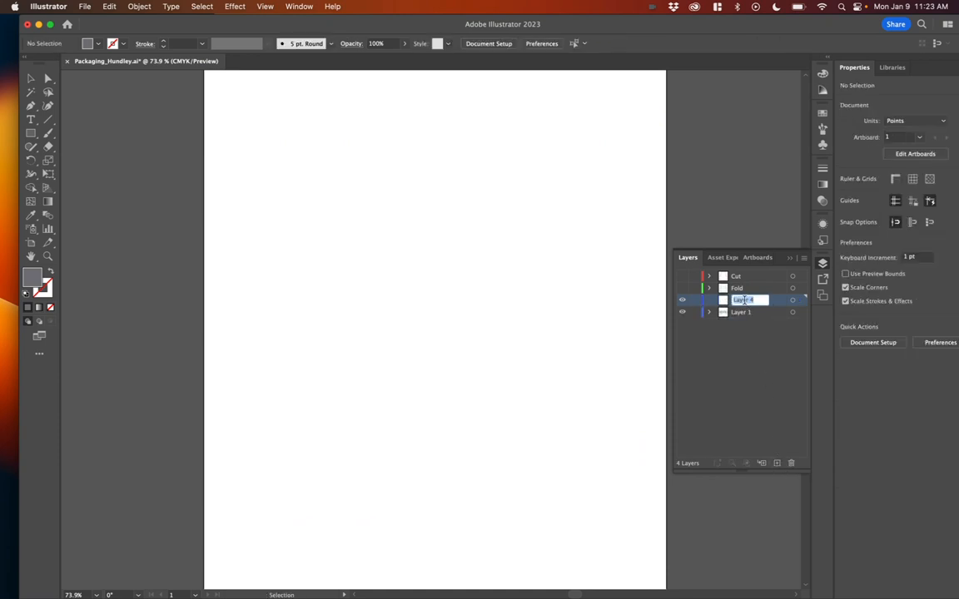
type("Words")
key("Return")
key("super+v")
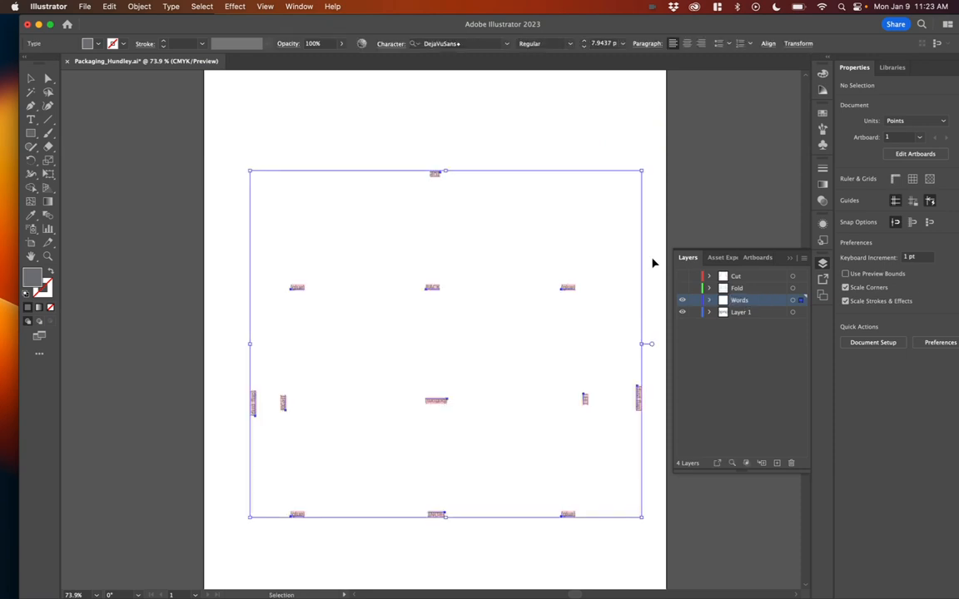
Show the Fold and Cut layers again and deselect the panel labels
left_click(682, 288)
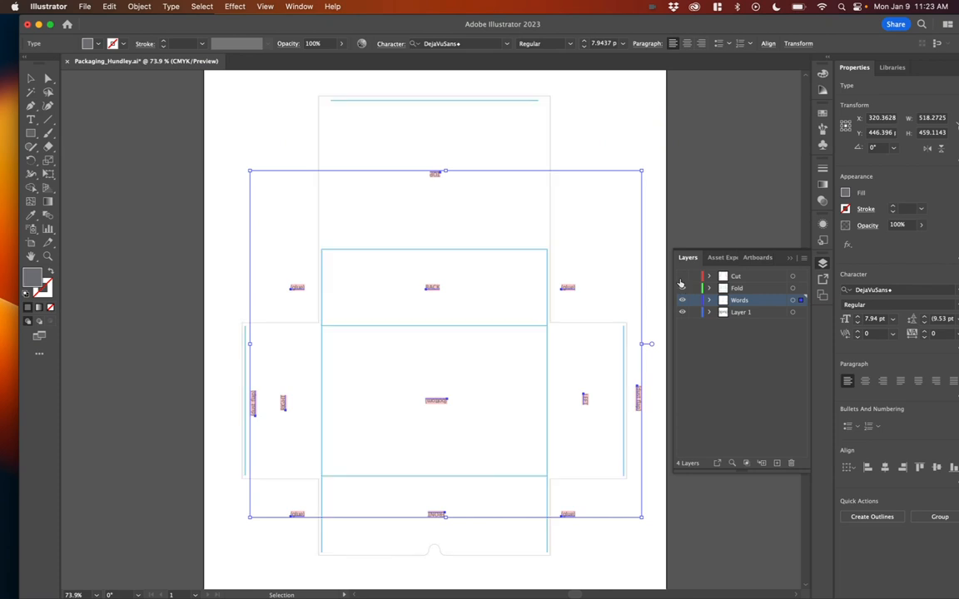
left_click(682, 277)
left_click(690, 164)
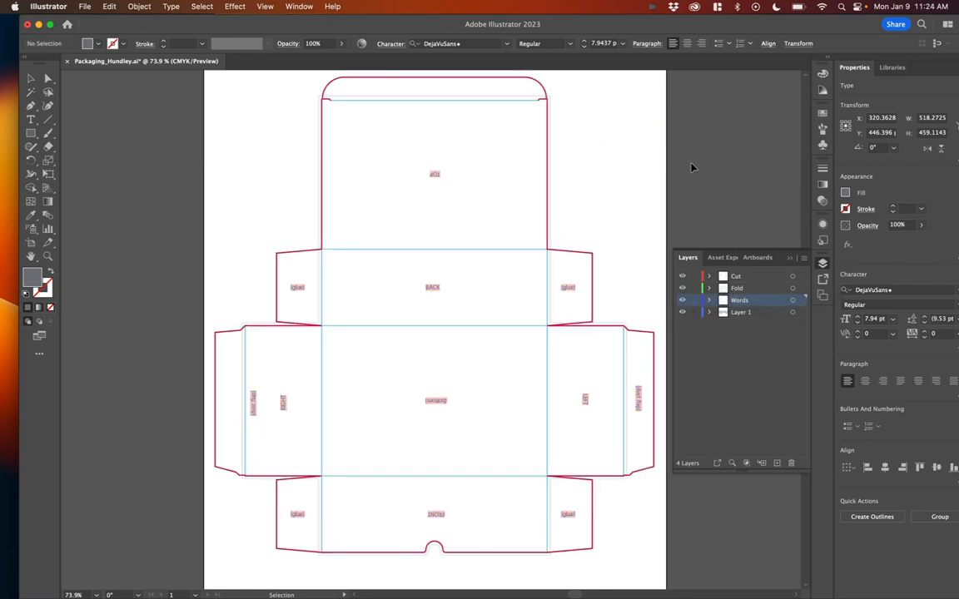
key("space")
left_click_drag(550, 342, 499, 338)
key("space")
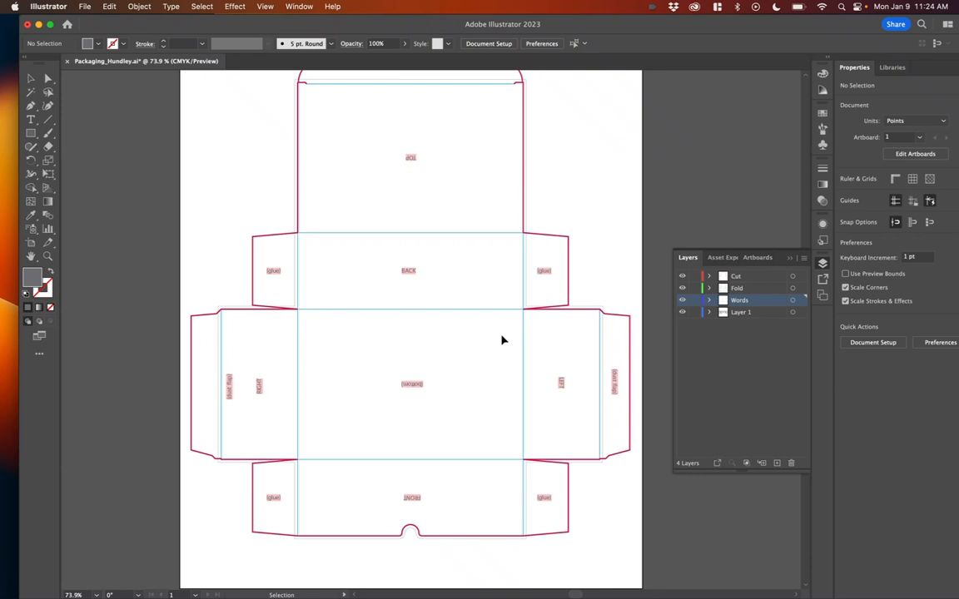
Make the Cut layer active and change the stroke of the grouped cut outline to black
left_click(690, 278)
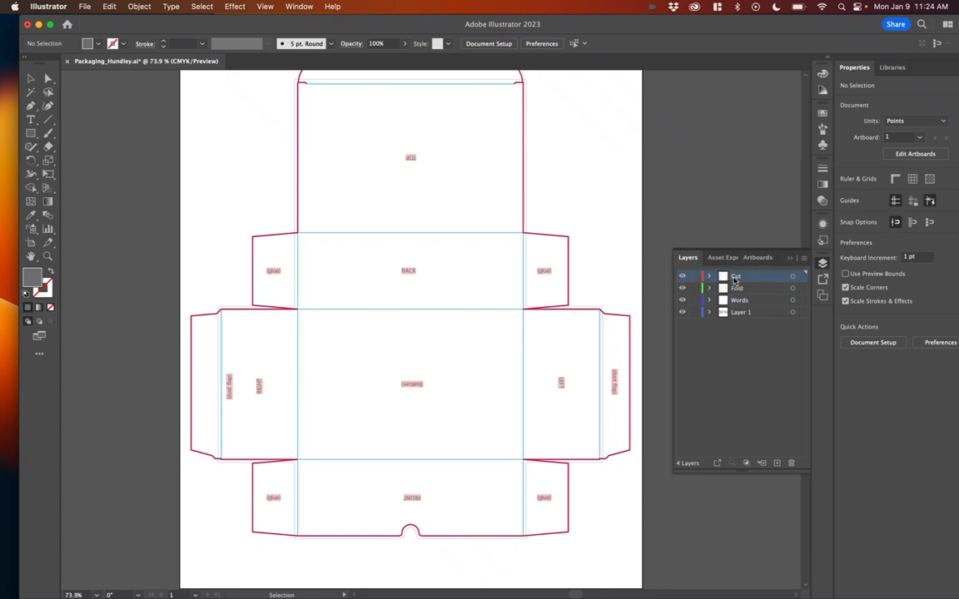
left_click(734, 288)
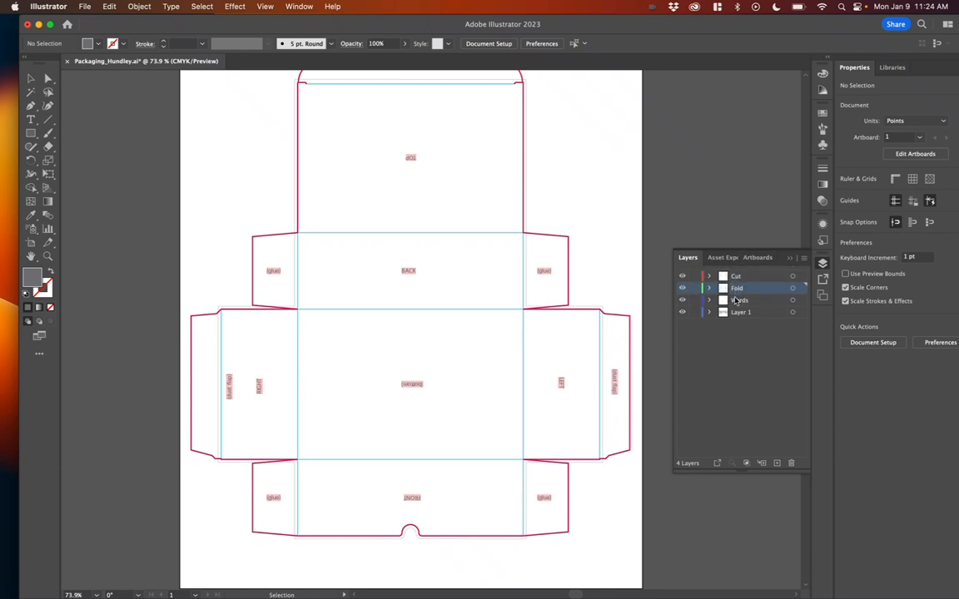
left_click(736, 277)
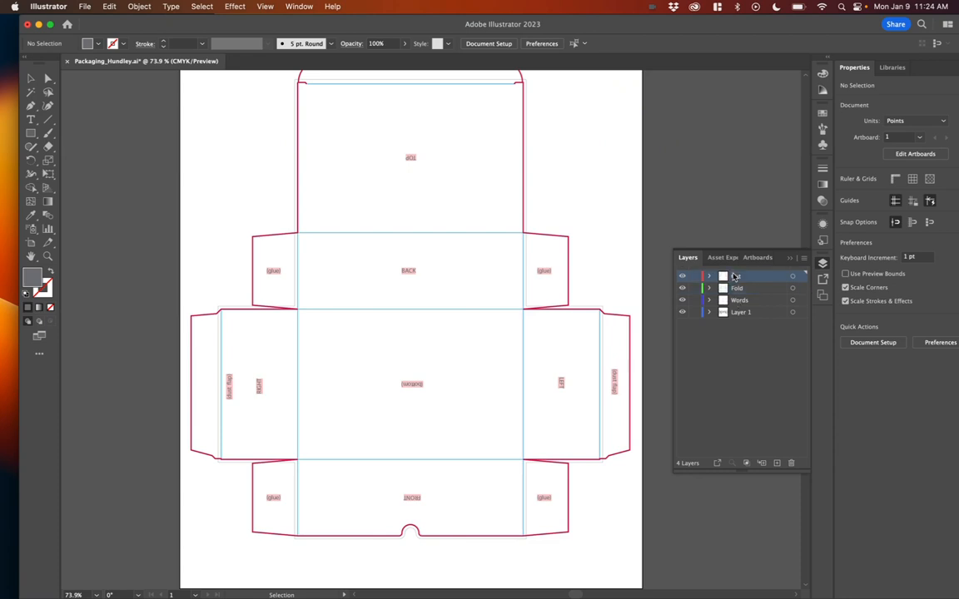
left_click(524, 203)
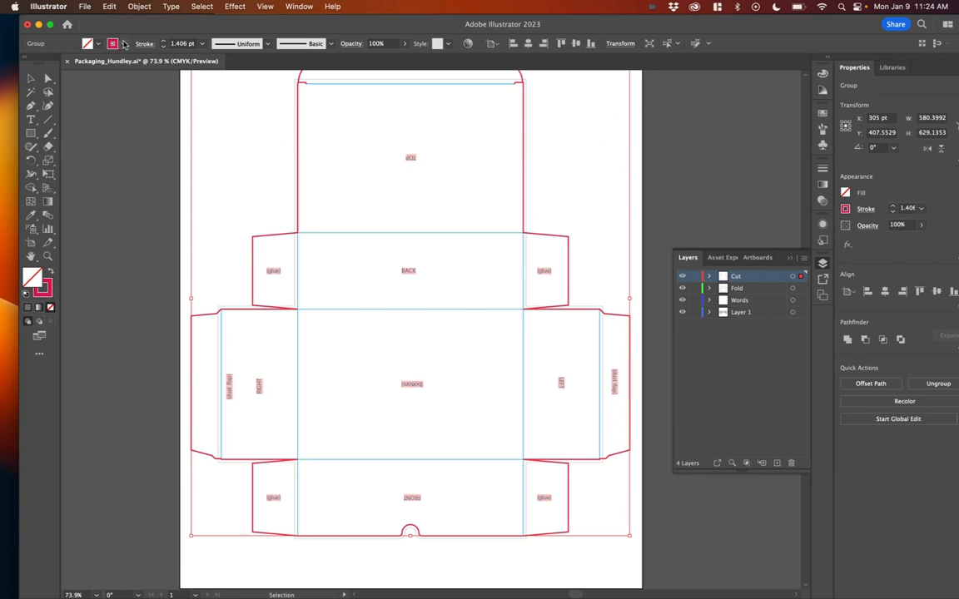
left_click(98, 43)
left_click(31, 63)
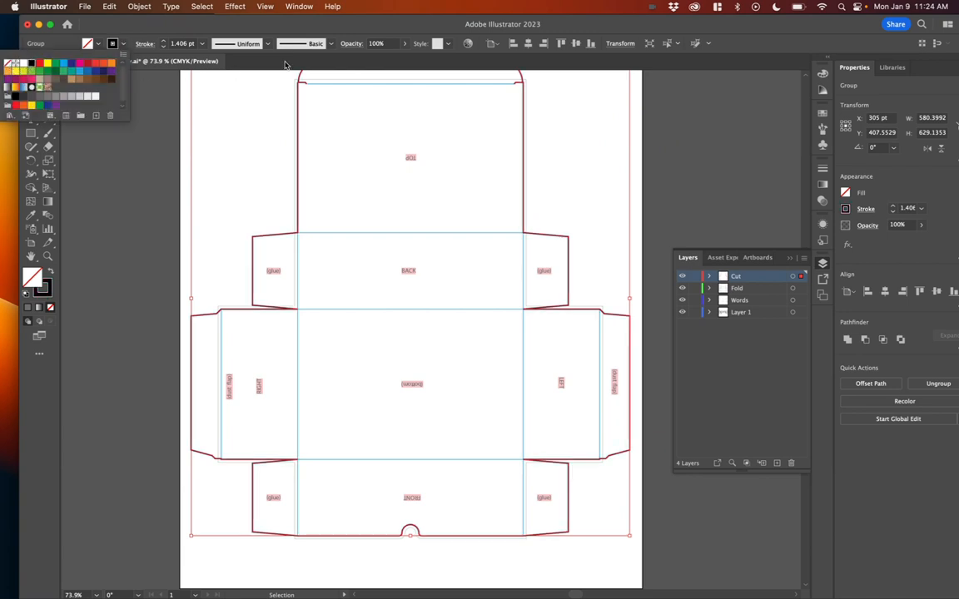
left_click(600, 136)
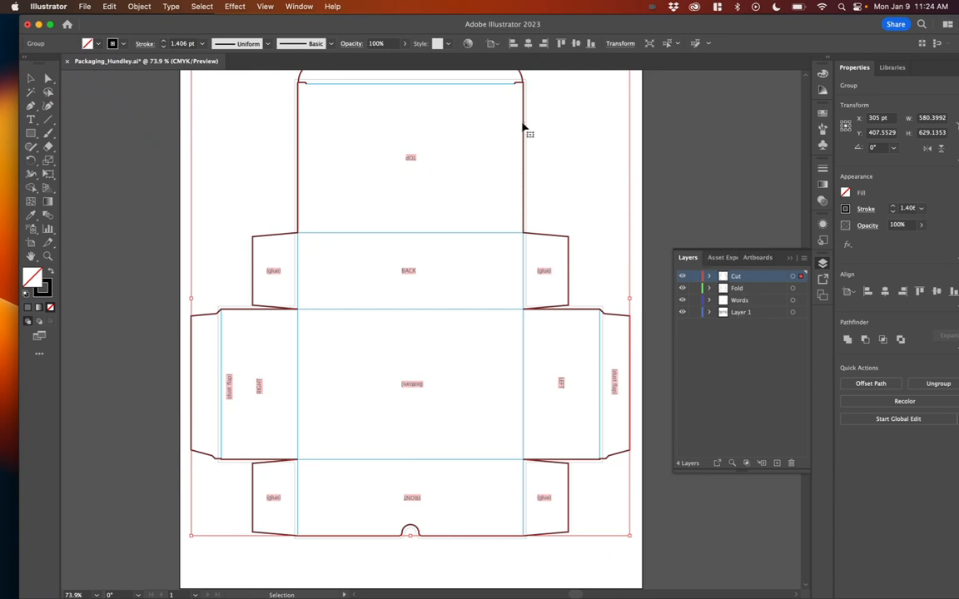
Set the cut outline group's opacity to 50% and deselect it
left_click_drag(388, 43, 335, 41)
type("50")
key("Return")
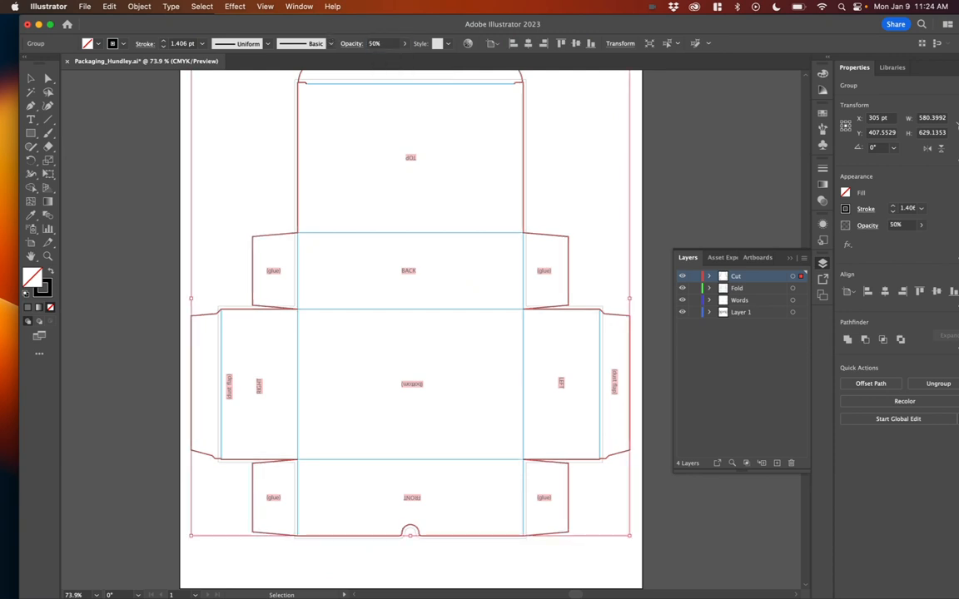
left_click(630, 145)
Reselect the cut outline group and set its opacity to 25%
key("space")
left_click_drag(495, 177, 695, 207)
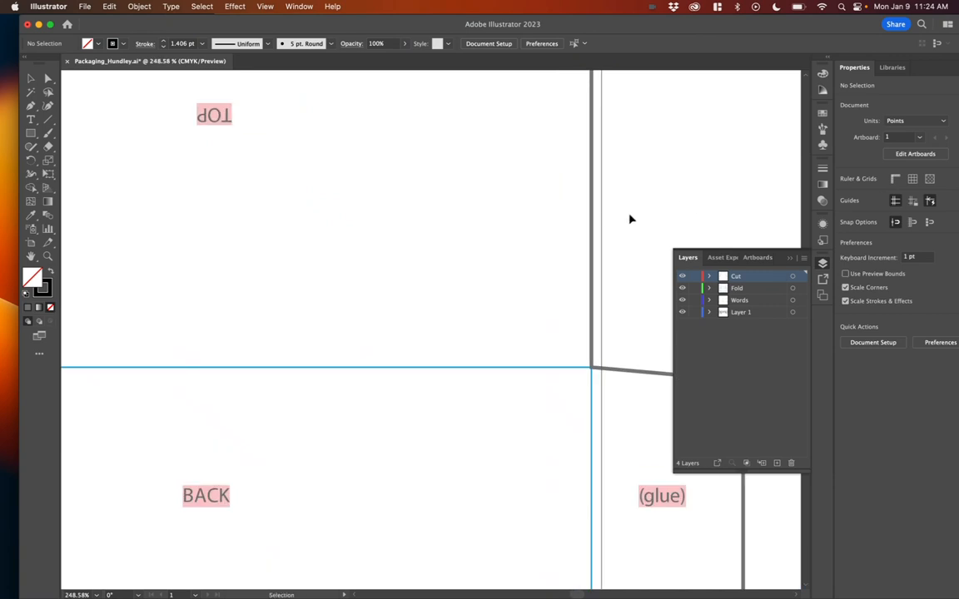
left_click(590, 216)
left_click_drag(387, 42, 338, 42)
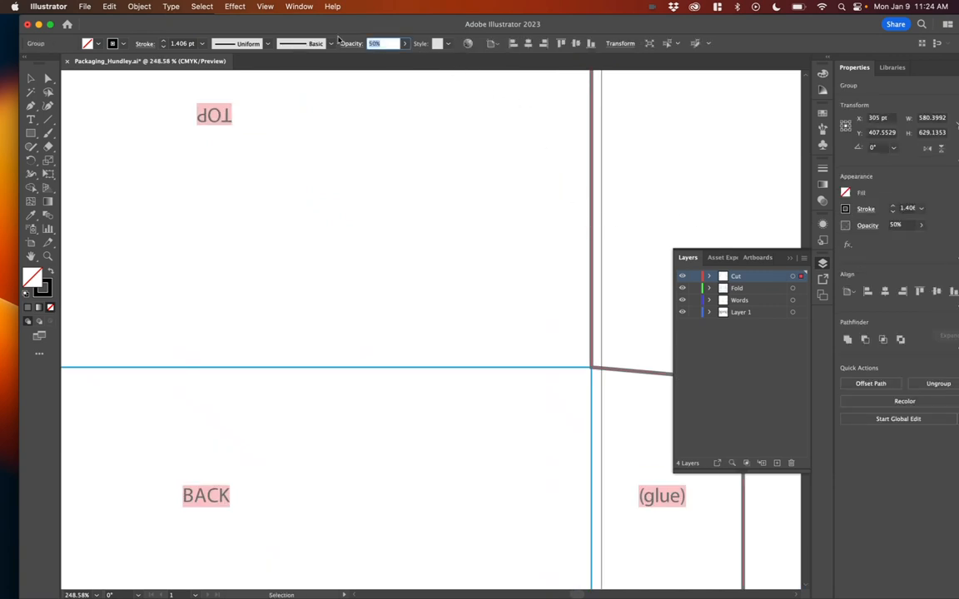
type("25")
key("Return")
left_click(652, 210)
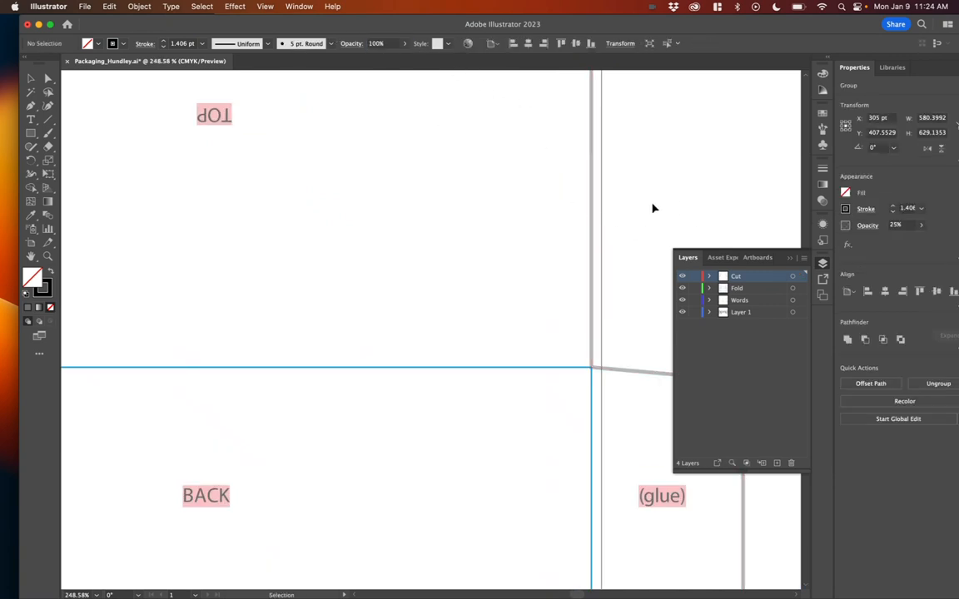
Hide and show the Words layer again to check the whole dieline without its labels
left_click_drag(549, 319, 410, 308)
left_click_drag(455, 327, 429, 297)
scroll(419, 269, "down", 5)
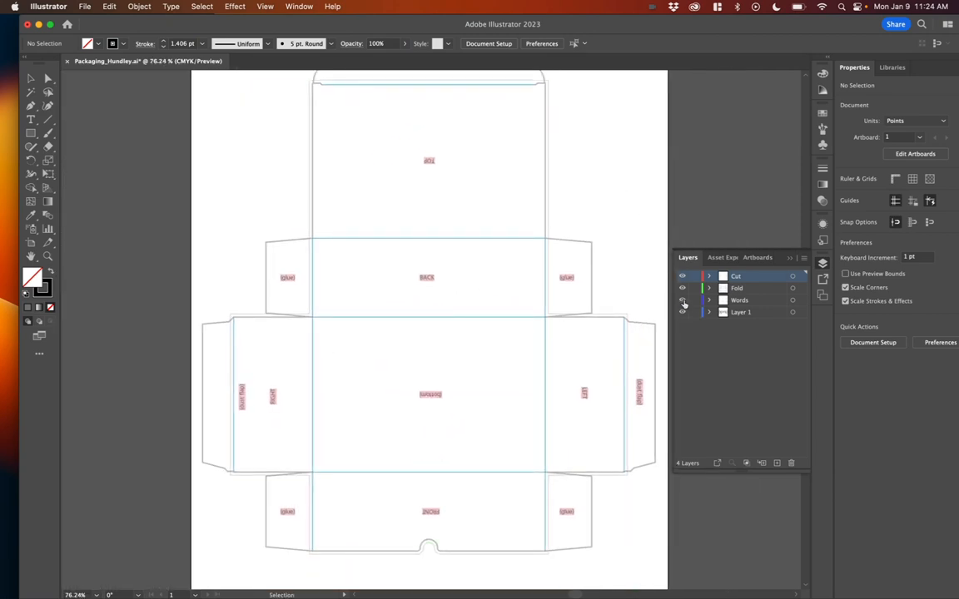
left_click(683, 300)
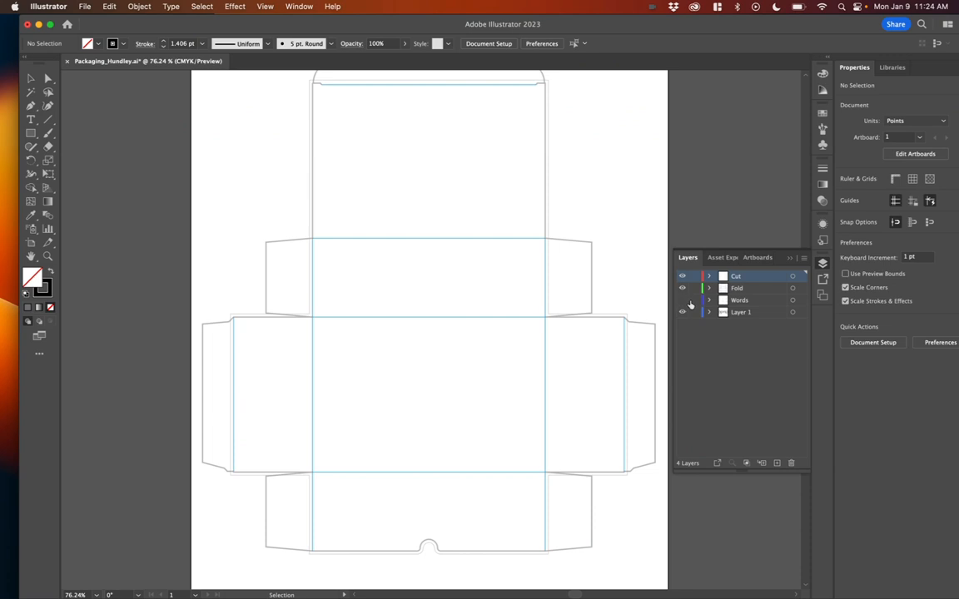
left_click(683, 300)
Lock the Cut, Fold and Words layers and make Layer 1 the active layer
left_click(695, 277)
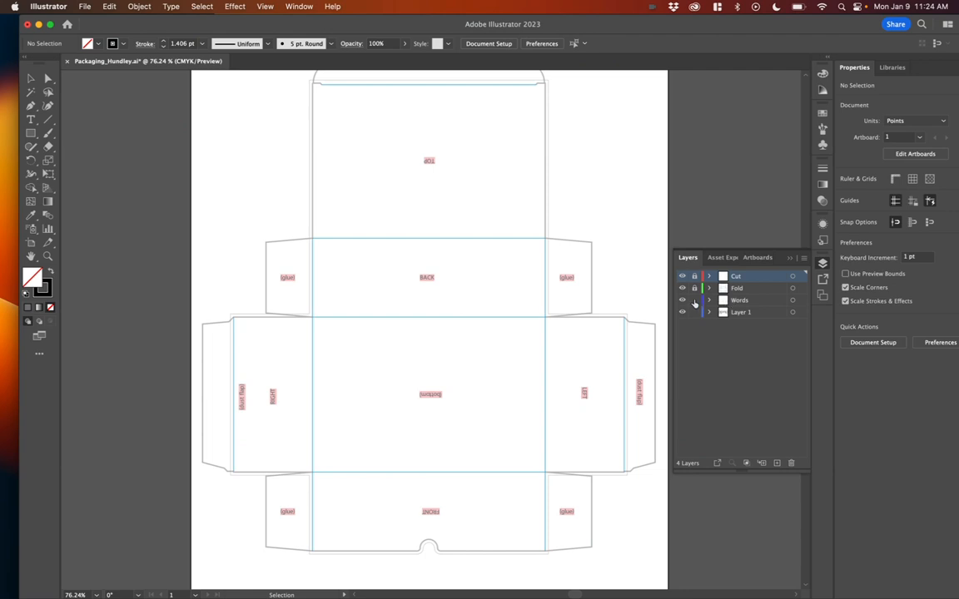
left_click(694, 300)
left_click(733, 313)
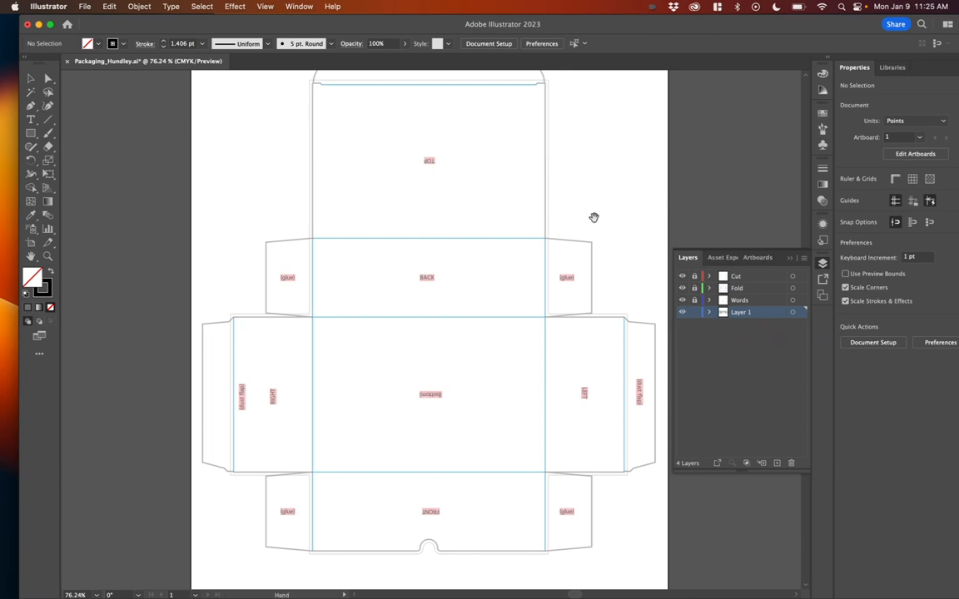
Unlock the Cut layer and make it active, then select the cut outline group and ungroup it
left_click_drag(595, 217, 511, 286)
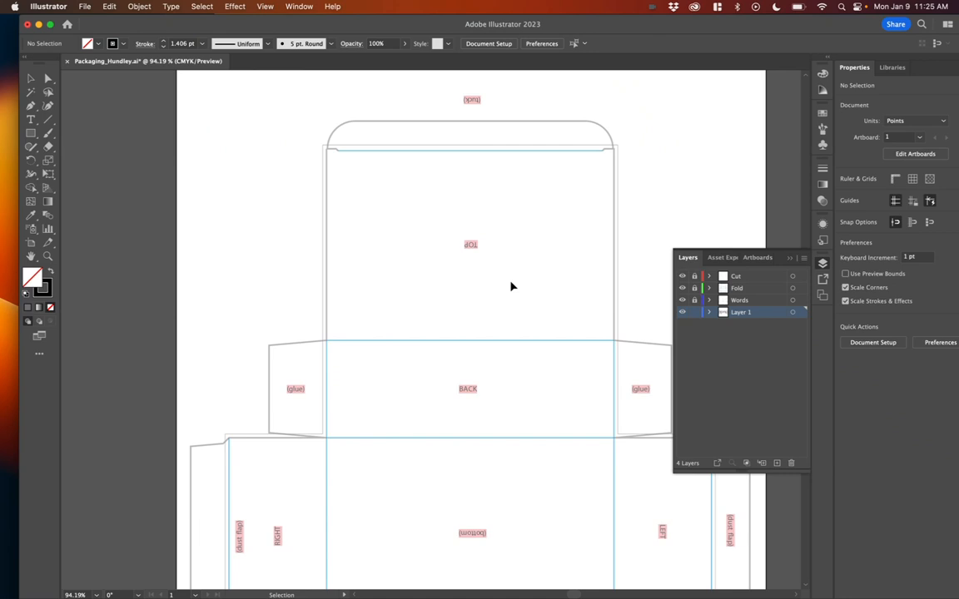
left_click(695, 278)
left_click(735, 279)
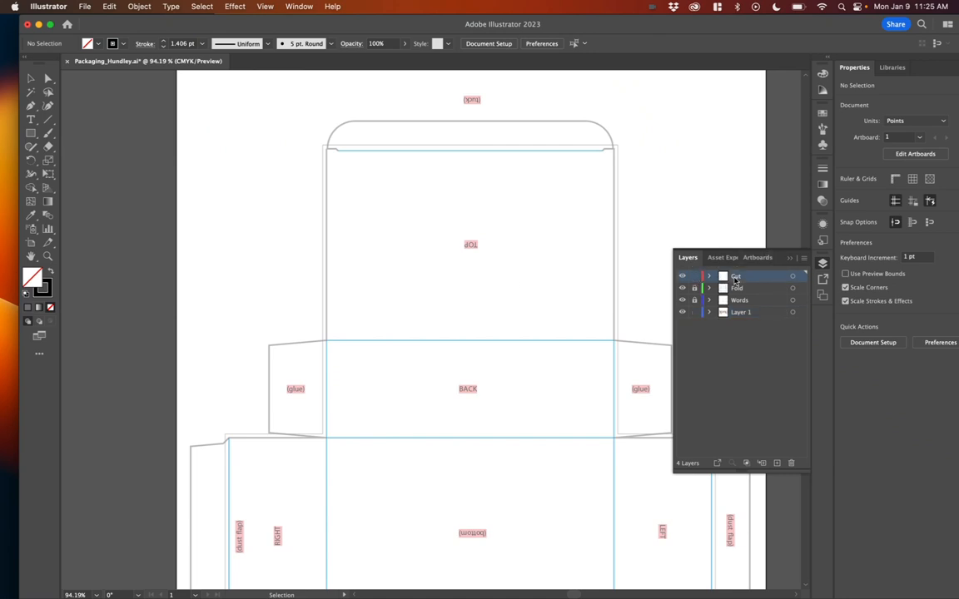
left_click(598, 123)
left_click_drag(566, 278, 472, 306)
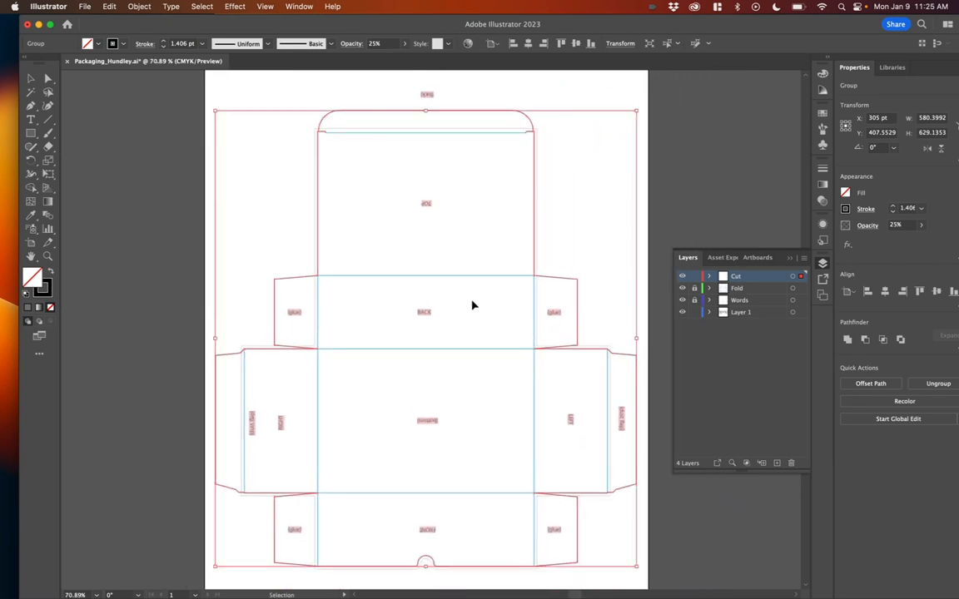
key("super+shift+g")
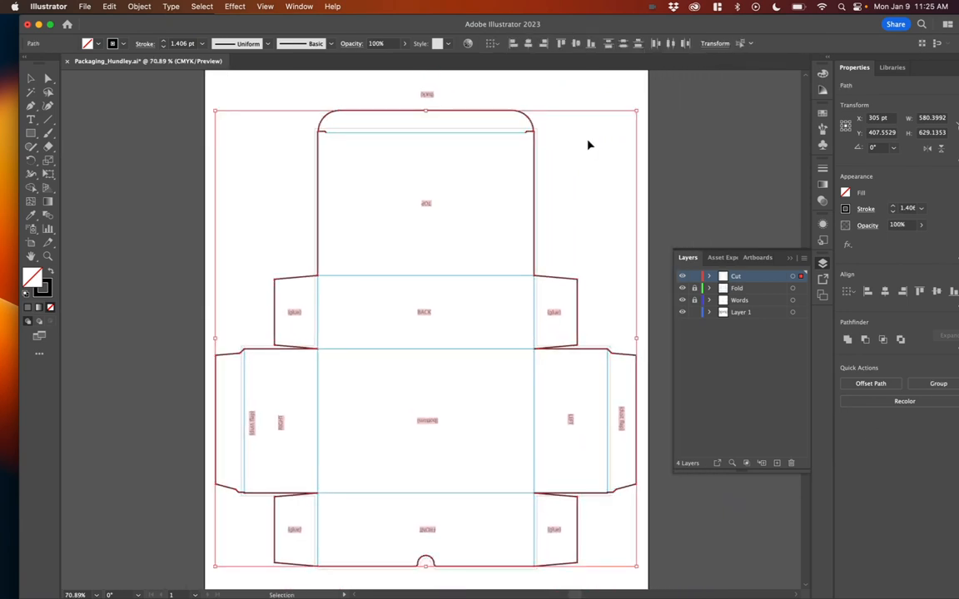
Join the ungrouped cut lines into one path, test it by moving the outline, and undo the move
left_click(139, 6)
mouse_move(187, 307)
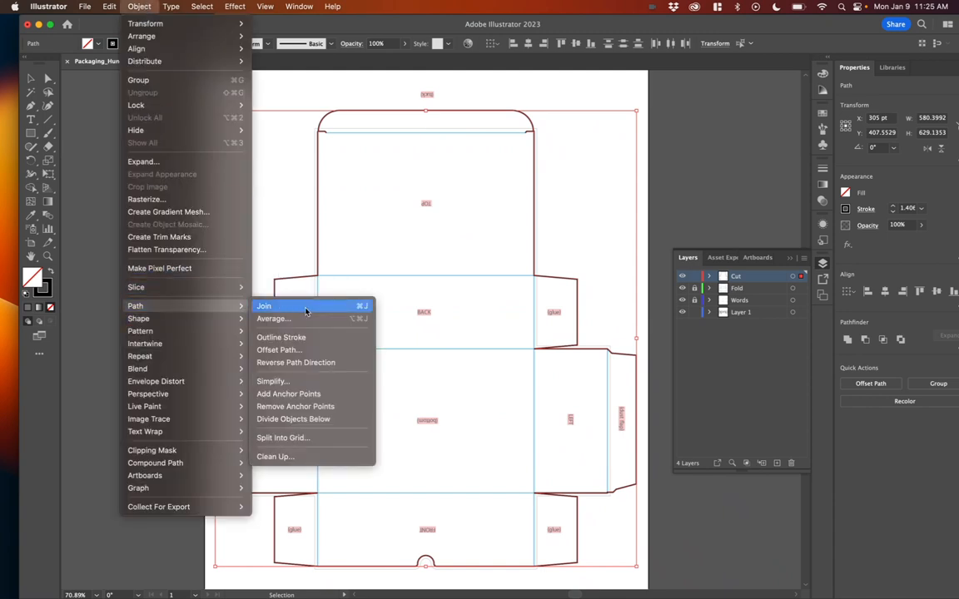
left_click(277, 305)
left_click(563, 132)
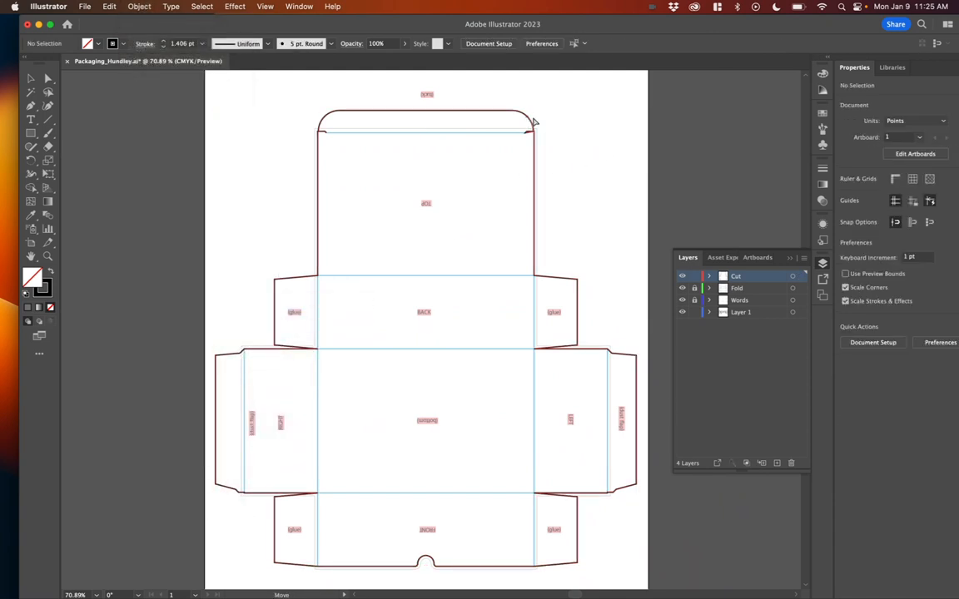
left_click_drag(533, 123, 582, 106)
key("super+z")
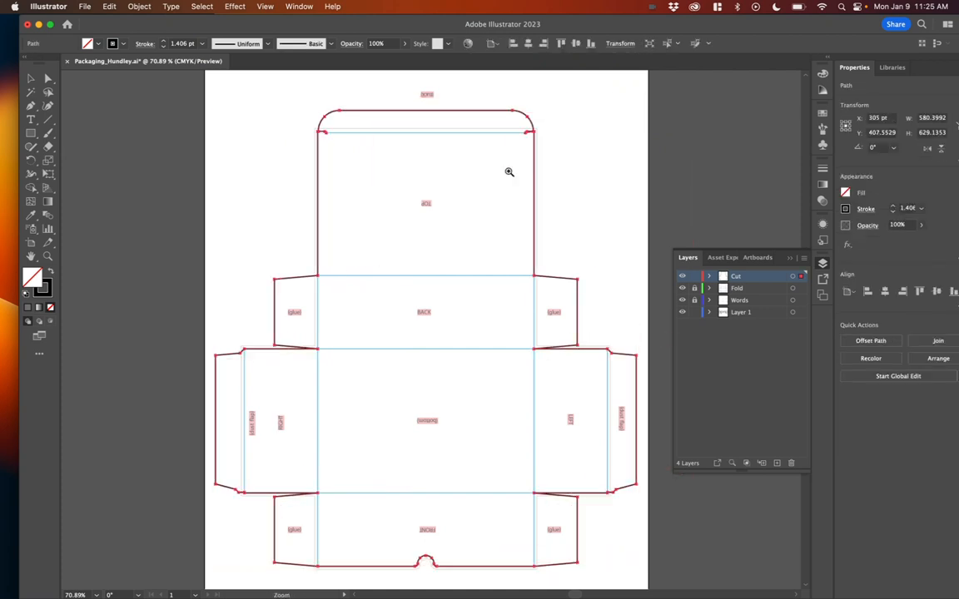
left_click_drag(482, 143, 530, 238)
left_click_drag(485, 200, 707, 199)
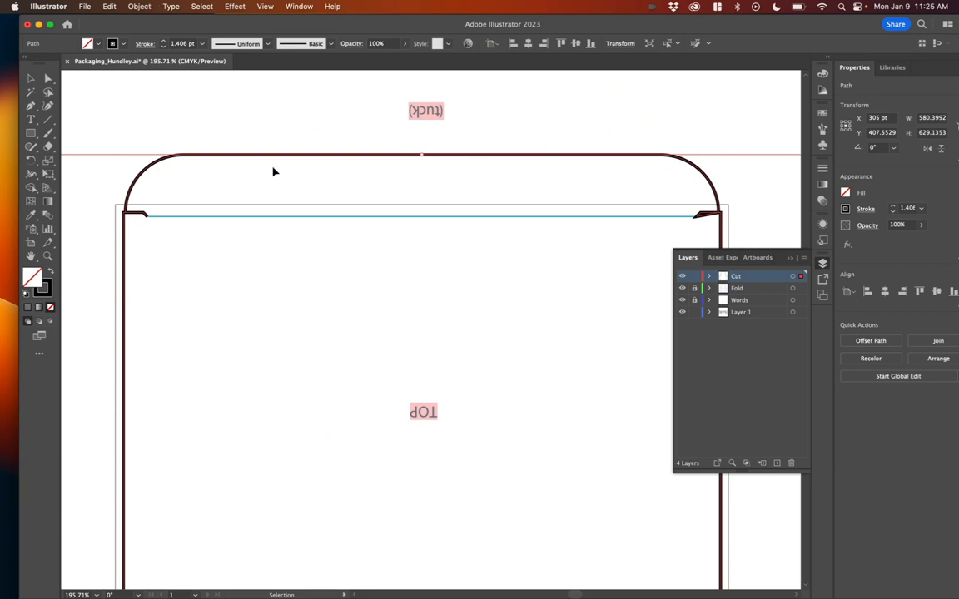
left_click(139, 6)
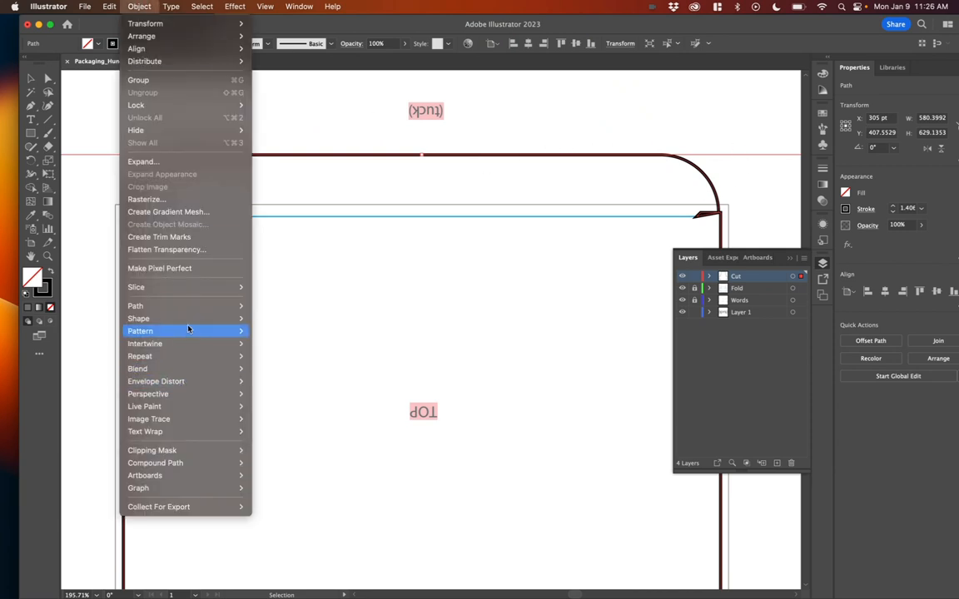
mouse_move(192, 306)
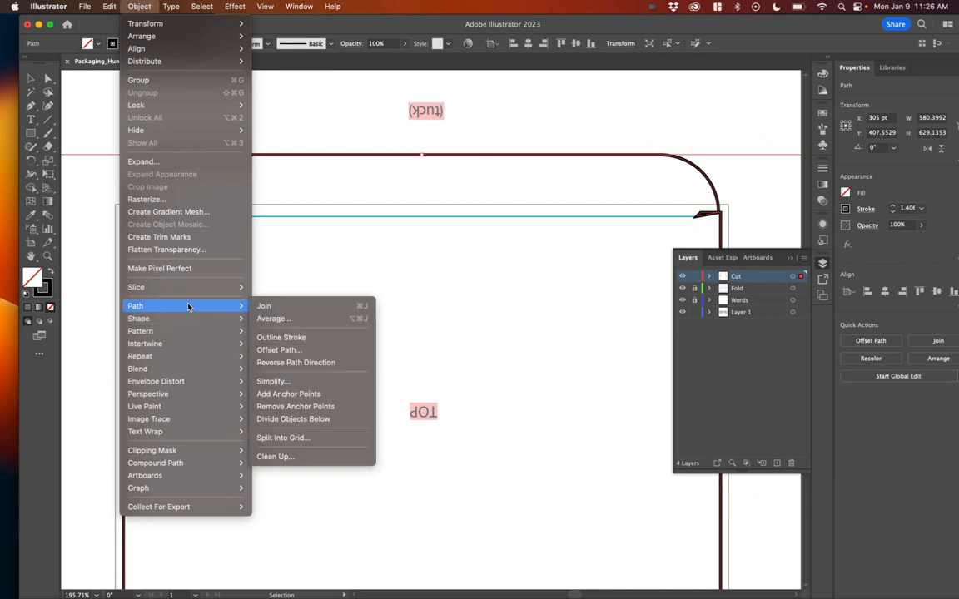
left_click(311, 350)
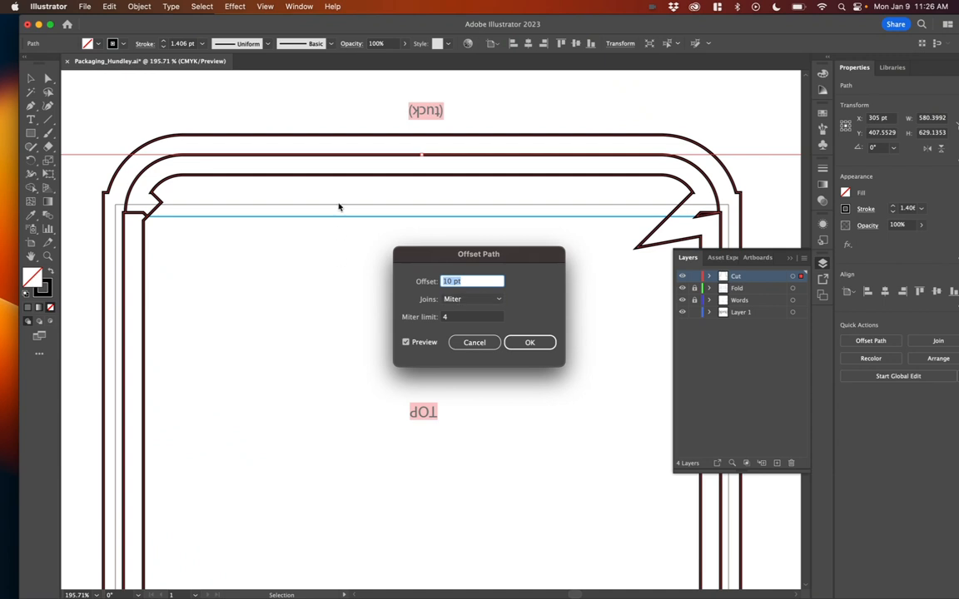
left_click(470, 282)
key("Down")
key("Down")
key("Down")
key("Down")
key("Down")
key("Down")
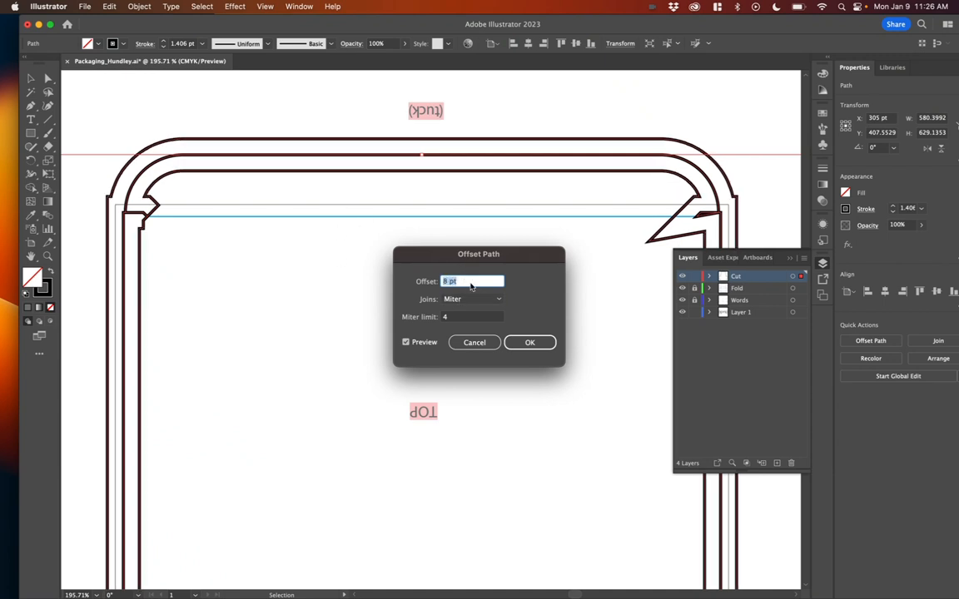
left_click(473, 342)
Delete the small notch segments of the cut outline at both ends of the tuck flap's fold line
left_click(152, 212)
key("a")
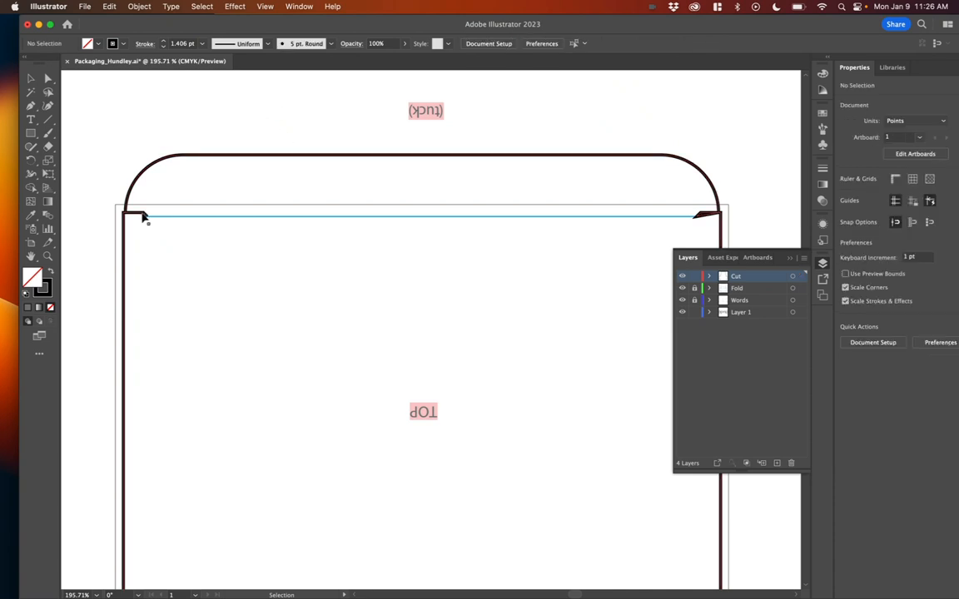
left_click(142, 216)
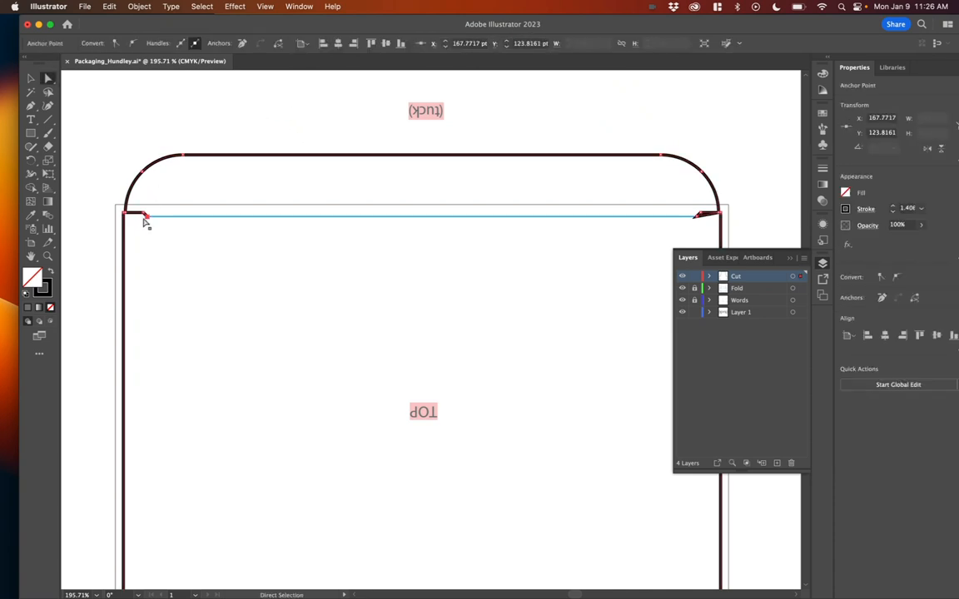
left_click(141, 214)
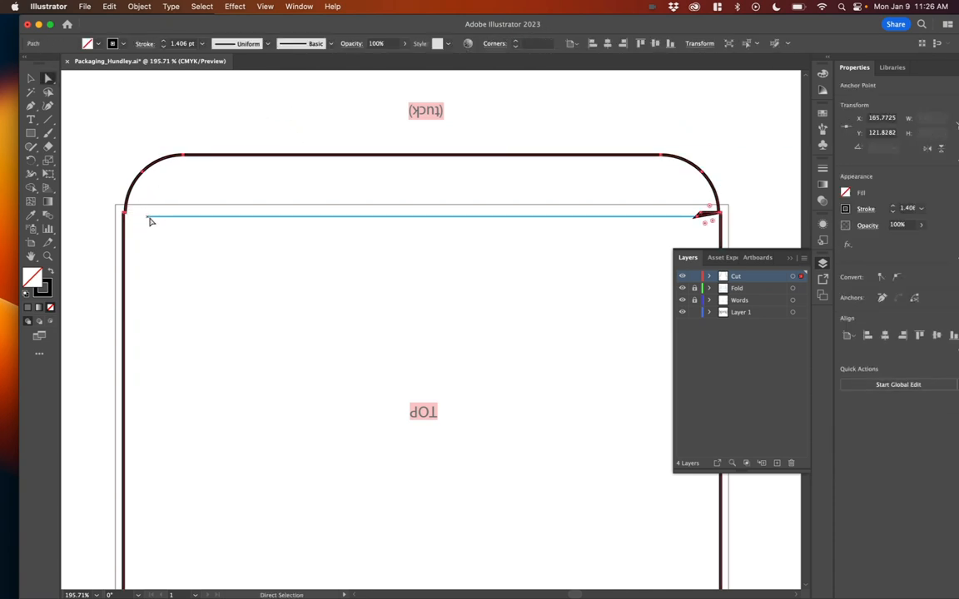
left_click(699, 217)
key("Delete")
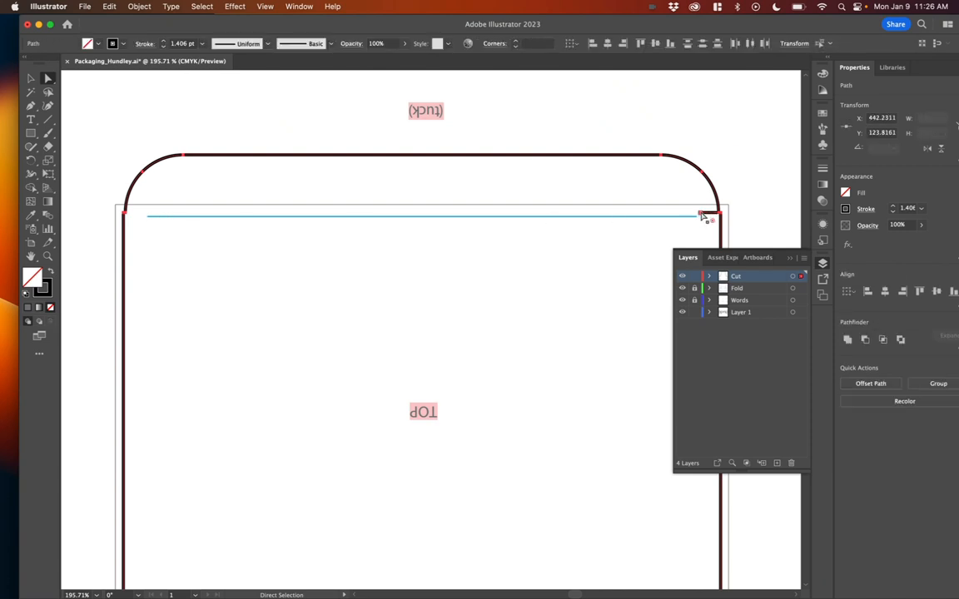
left_click(704, 214)
key("Delete")
left_click(746, 173)
Test whether the tuck flap outline is separate from the other cut lines by moving it, and undo the move
left_click_drag(603, 296, 458, 297)
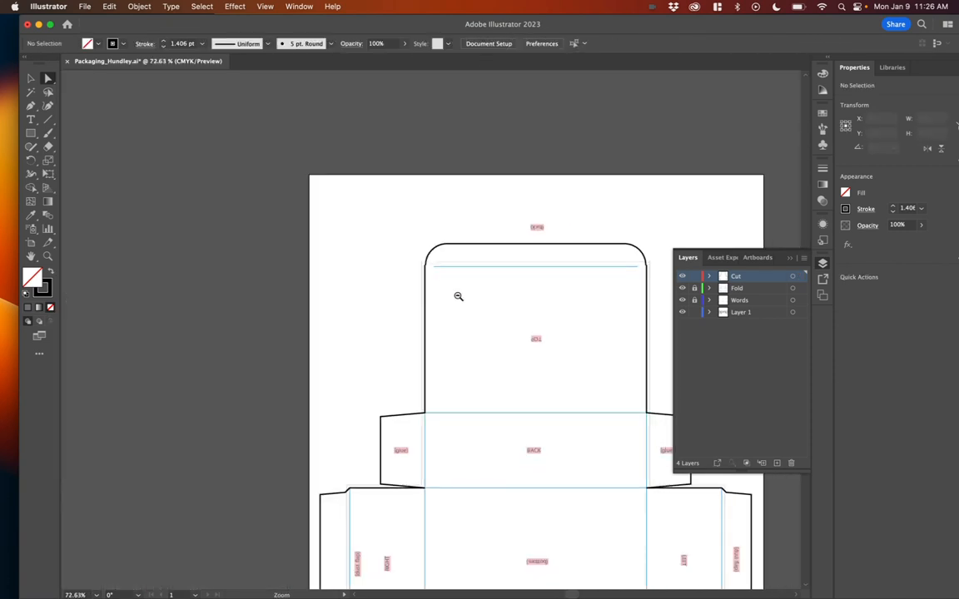
left_click_drag(484, 469, 486, 322)
left_click_drag(490, 409, 411, 457)
left_click_drag(462, 346, 454, 480)
left_click_drag(453, 260, 473, 376)
left_click_drag(442, 295, 544, 282)
key("v")
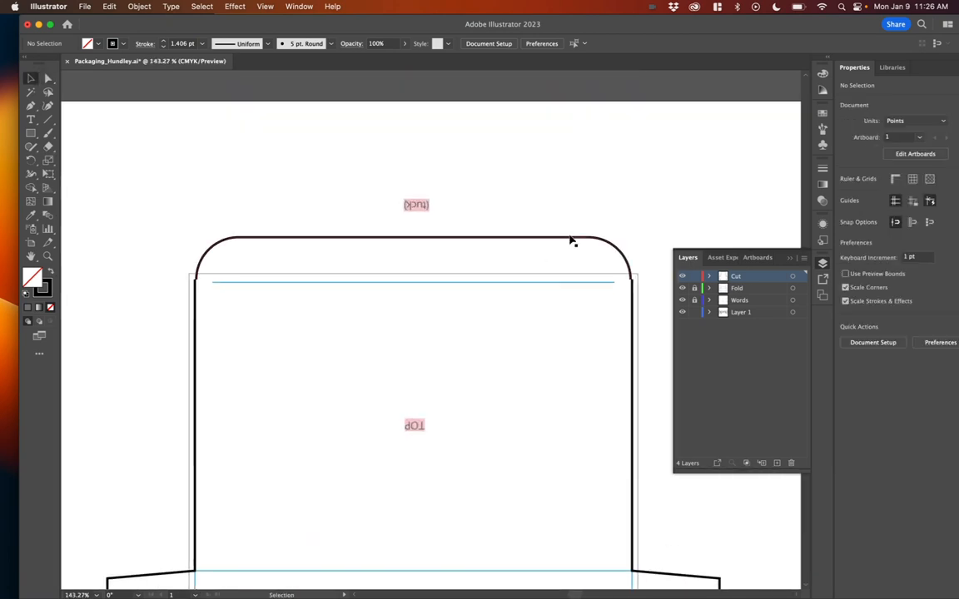
left_click(571, 240)
key("super+a")
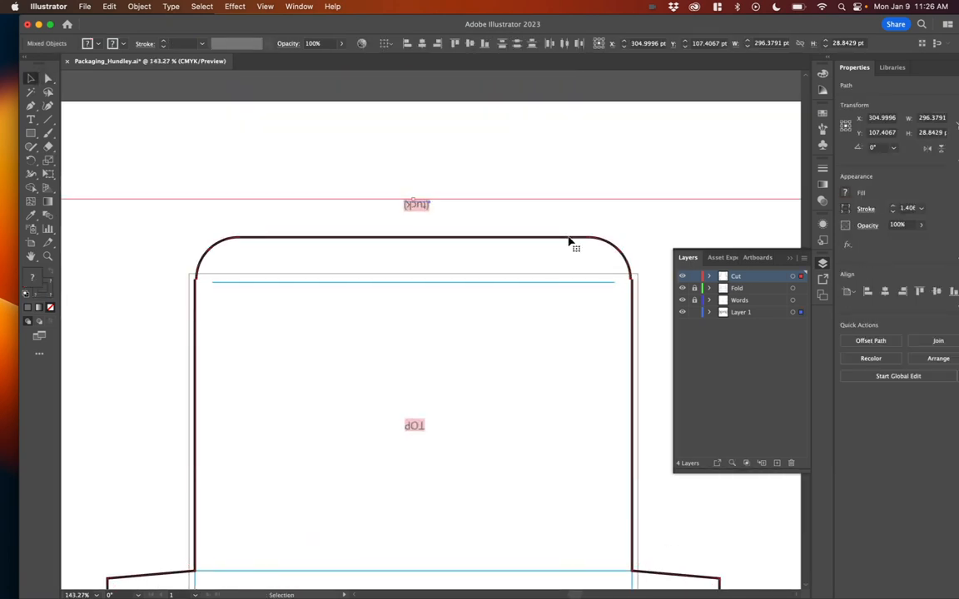
left_click(582, 206)
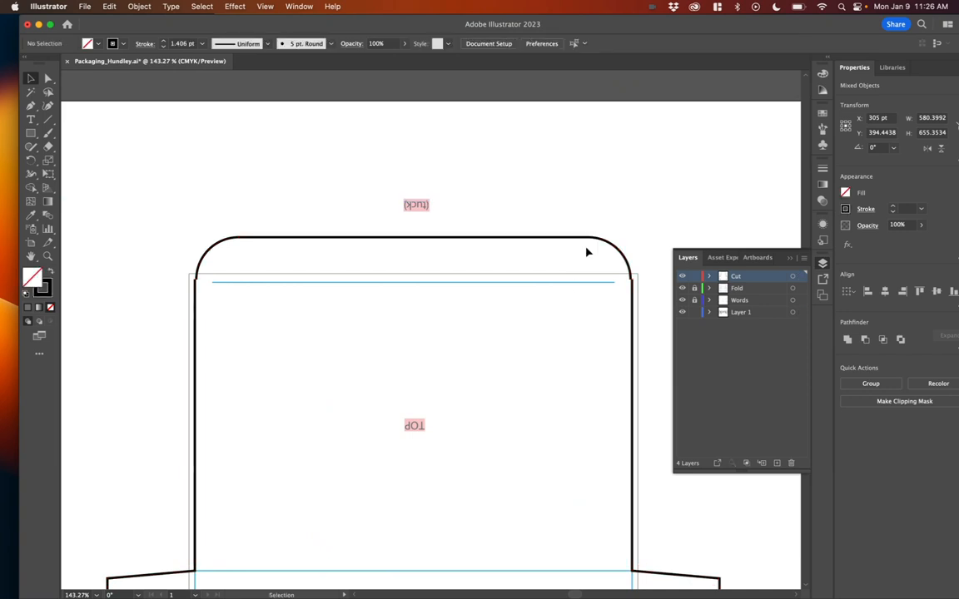
left_click_drag(585, 239, 567, 214)
key("super+z")
left_click(568, 216)
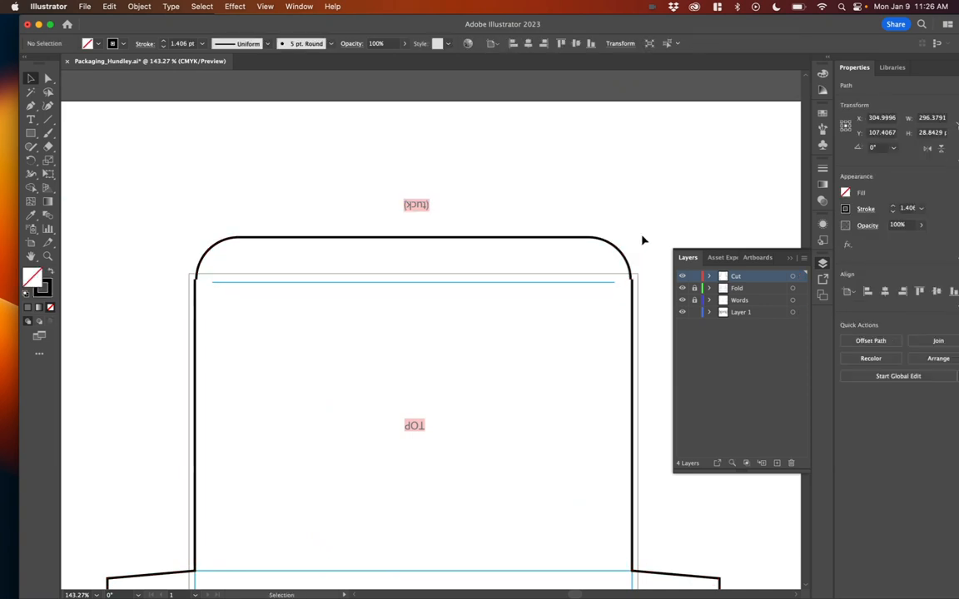
Select everything on the Cut layer and join the open paths into one closed cut outline
left_click(793, 276)
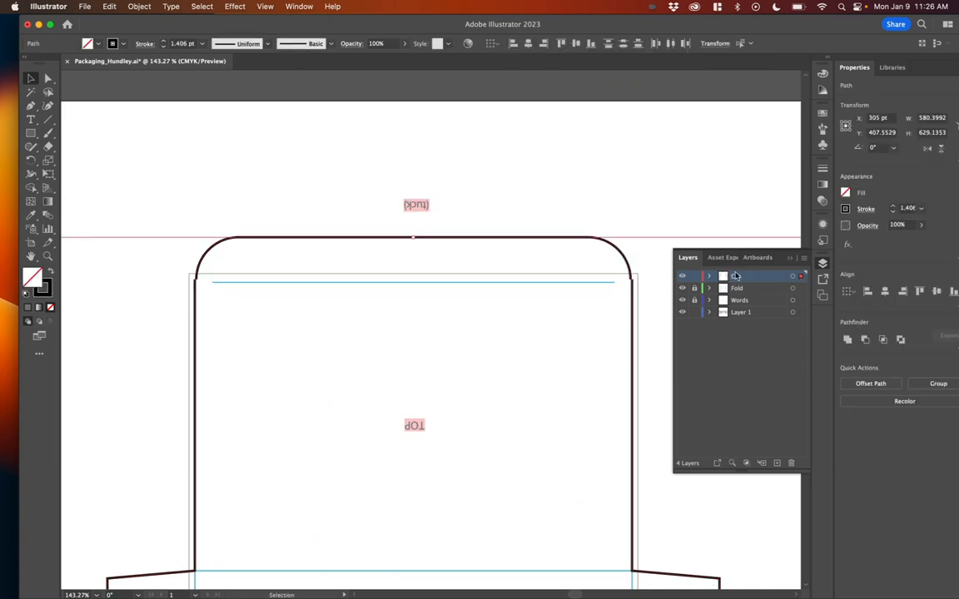
key("v")
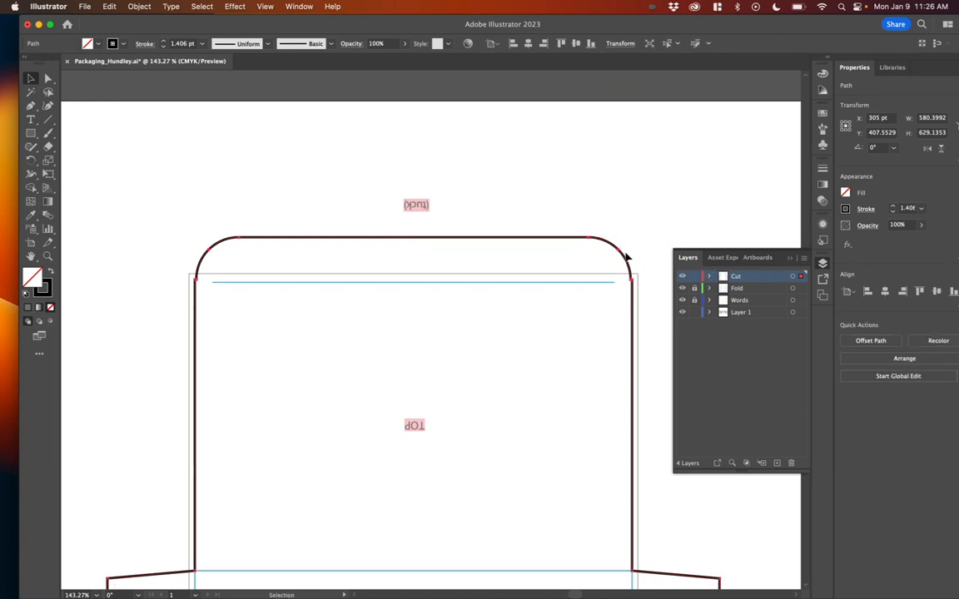
left_click(608, 248)
left_click(607, 245)
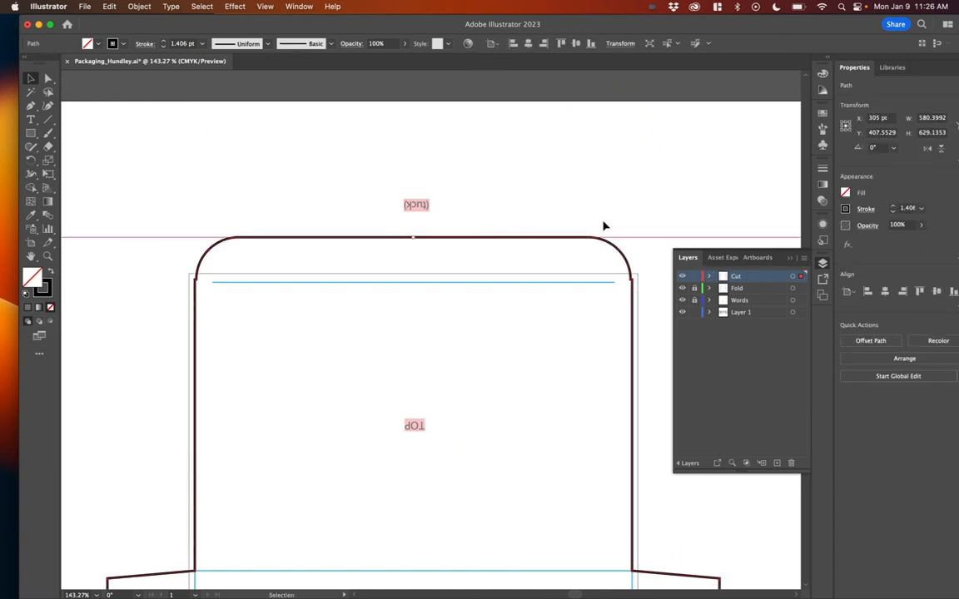
Offset the joined cut outline outward by 10 pt with Miter joins and a miter limit of 4
left_click(139, 5)
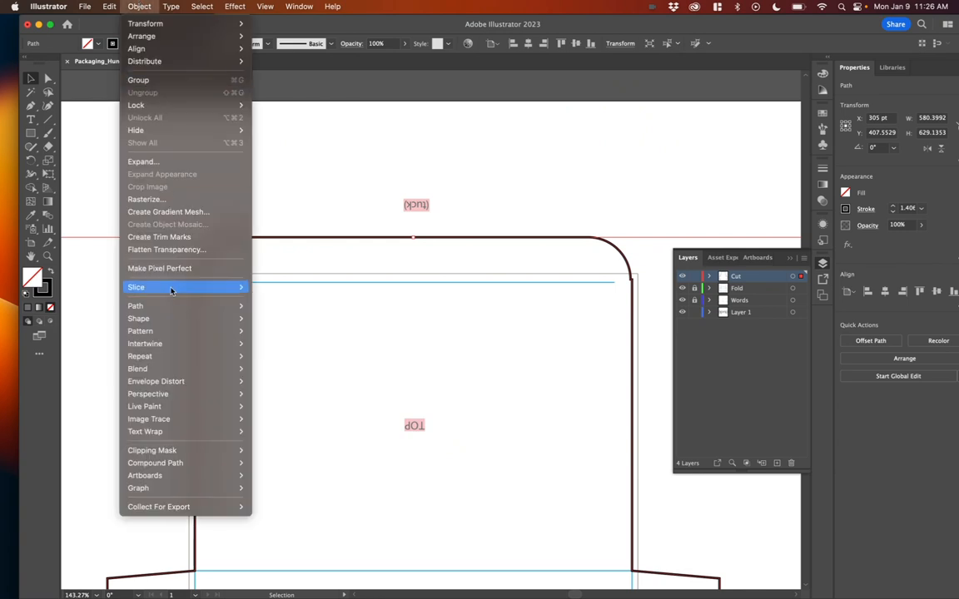
mouse_move(176, 306)
left_click(321, 348)
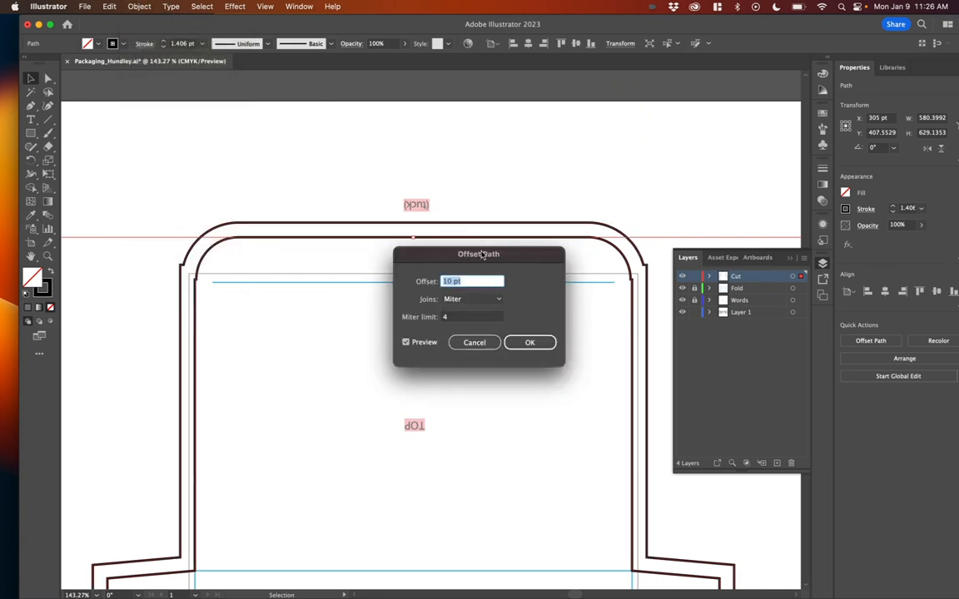
left_click_drag(478, 256, 510, 261)
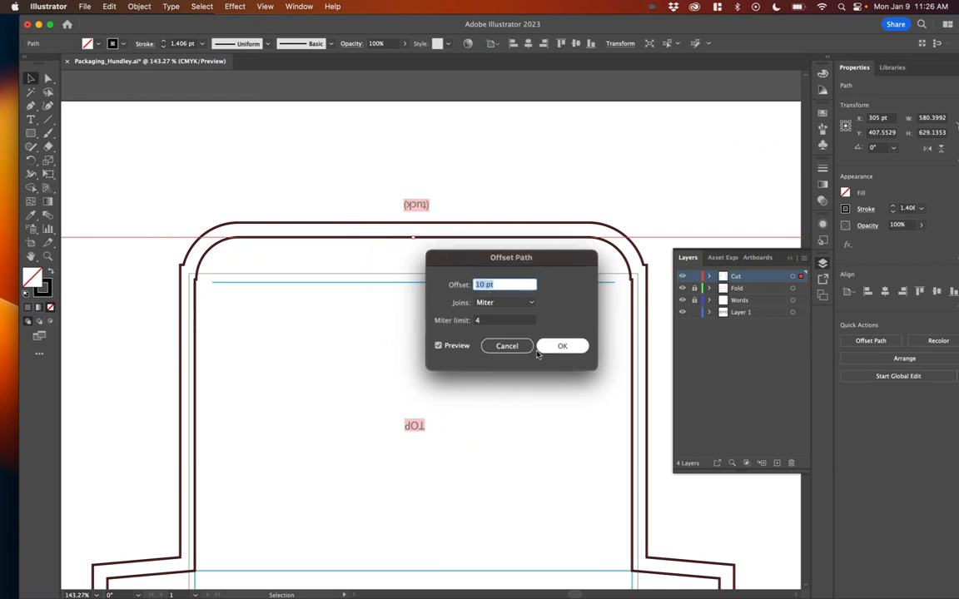
left_click(561, 345)
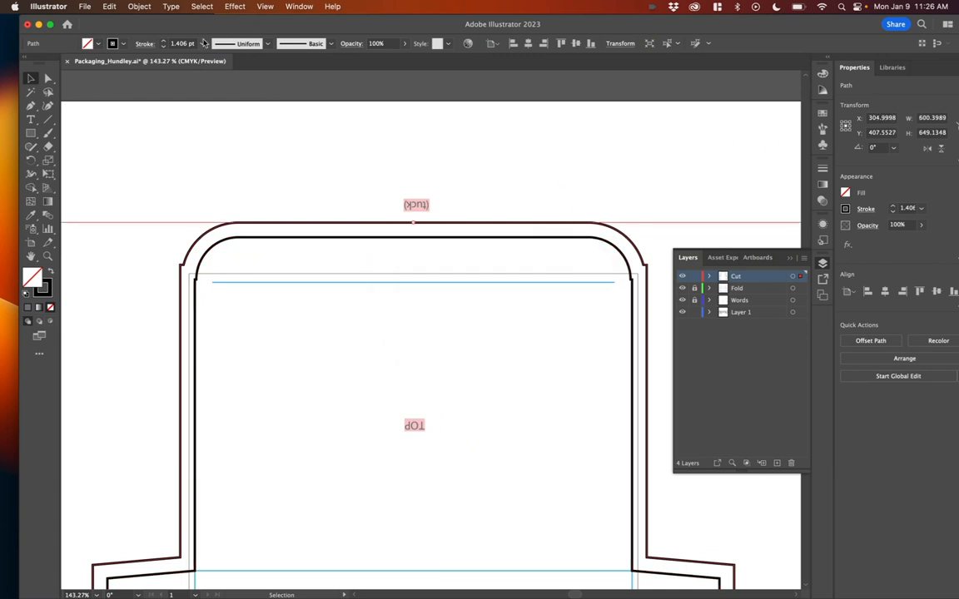
Give the offset outline a 1 pt dashed stroke with 12 pt dashes and deselect it
left_click(165, 47)
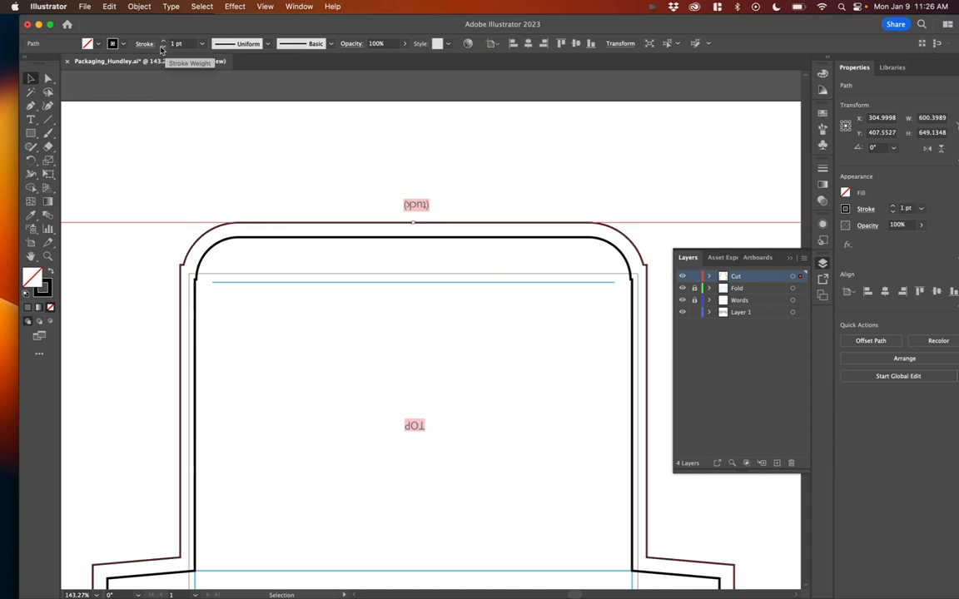
left_click(144, 43)
left_click(25, 122)
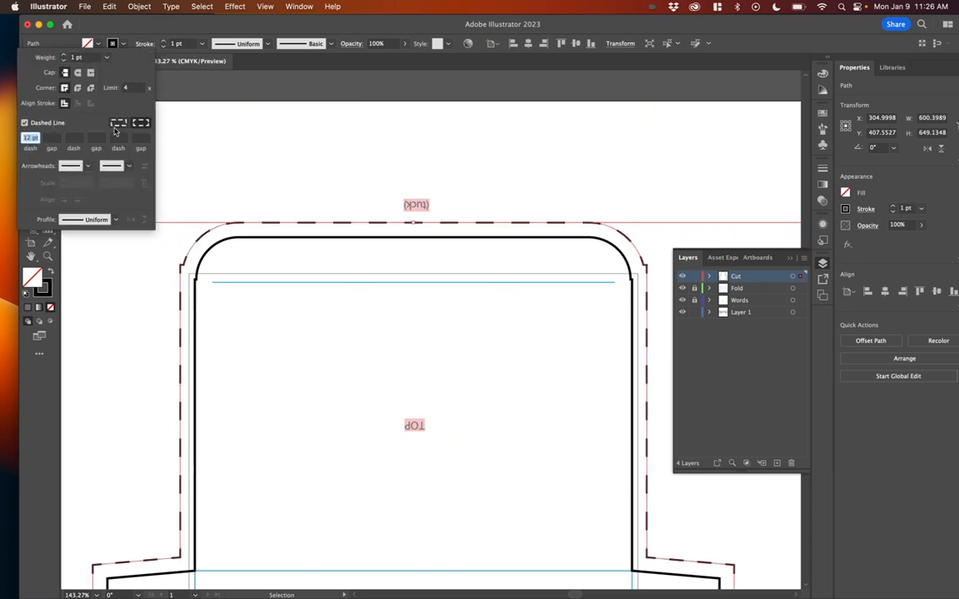
left_click(265, 157)
left_click(387, 164)
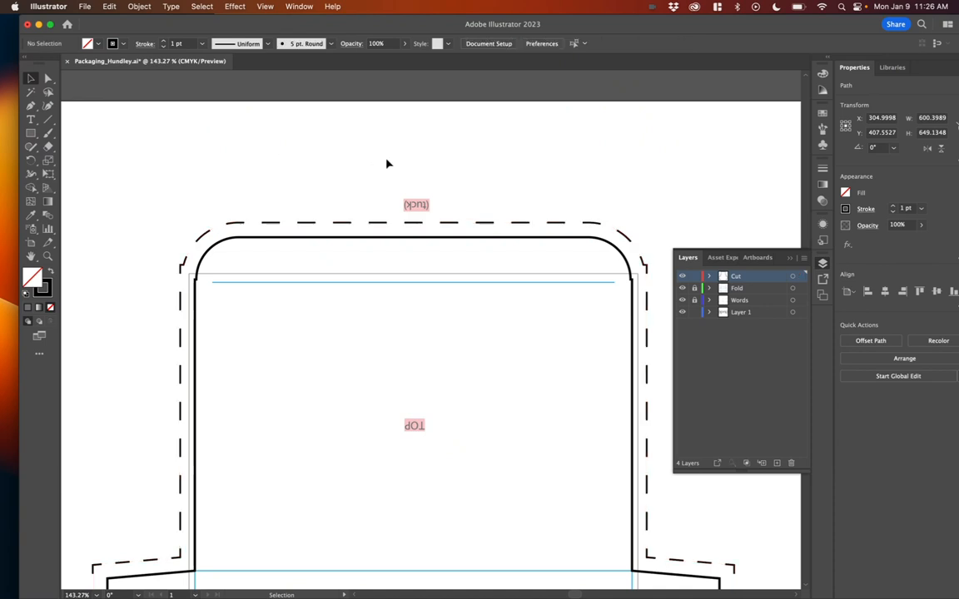
Check the dashed offset outline around the whole dieline and lock the Cut layer
left_click_drag(545, 250, 480, 238)
left_click_drag(499, 282, 485, 185)
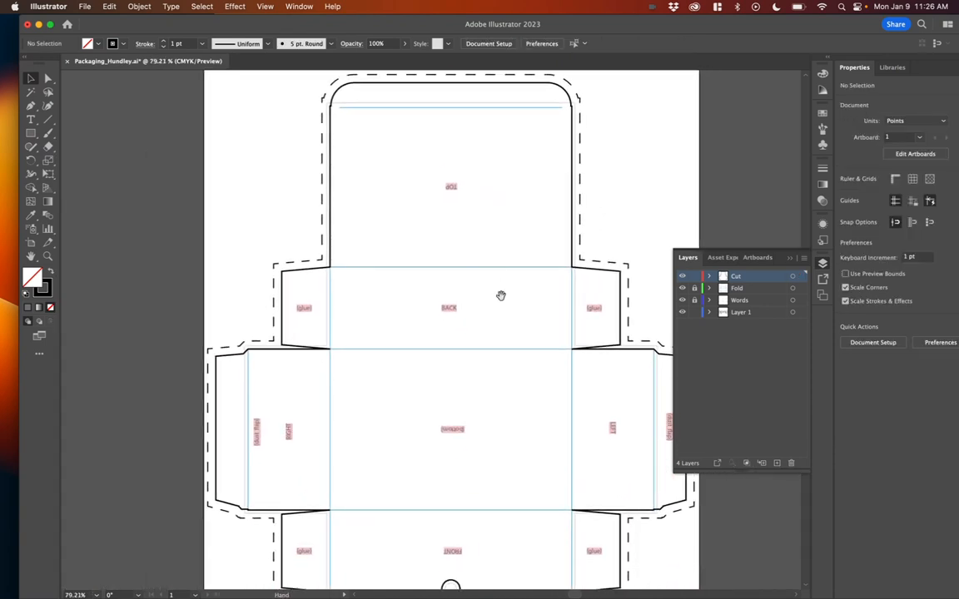
left_click_drag(500, 306, 469, 248)
left_click_drag(491, 331, 483, 378)
left_click_drag(490, 295, 492, 326)
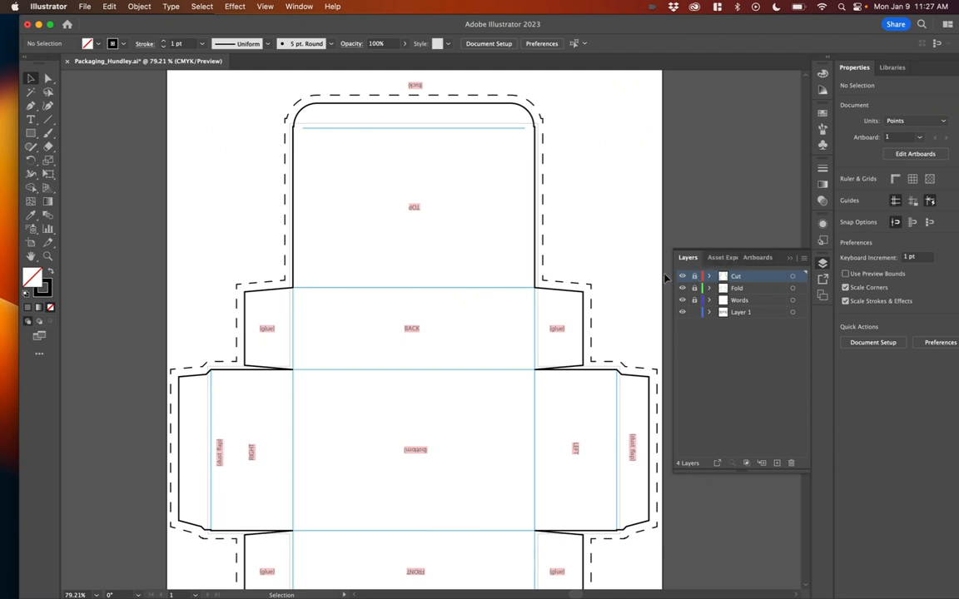
Examine the box panels from the tuck flap to the front, including their cut, fold and dashed offset lines
left_click_drag(574, 275, 423, 286)
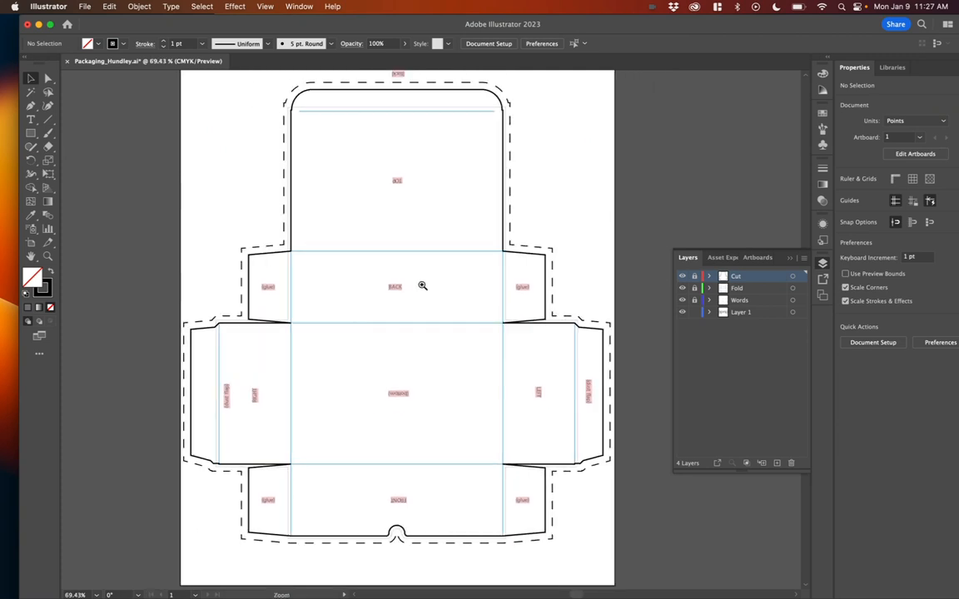
left_click_drag(361, 274, 443, 278)
left_click_drag(449, 216, 401, 401)
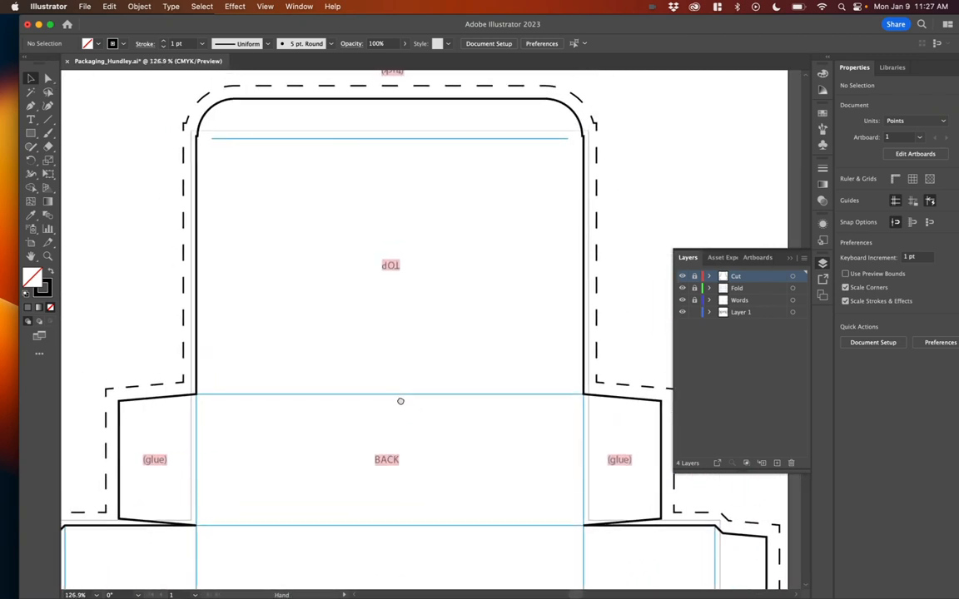
left_click_drag(394, 299, 398, 239)
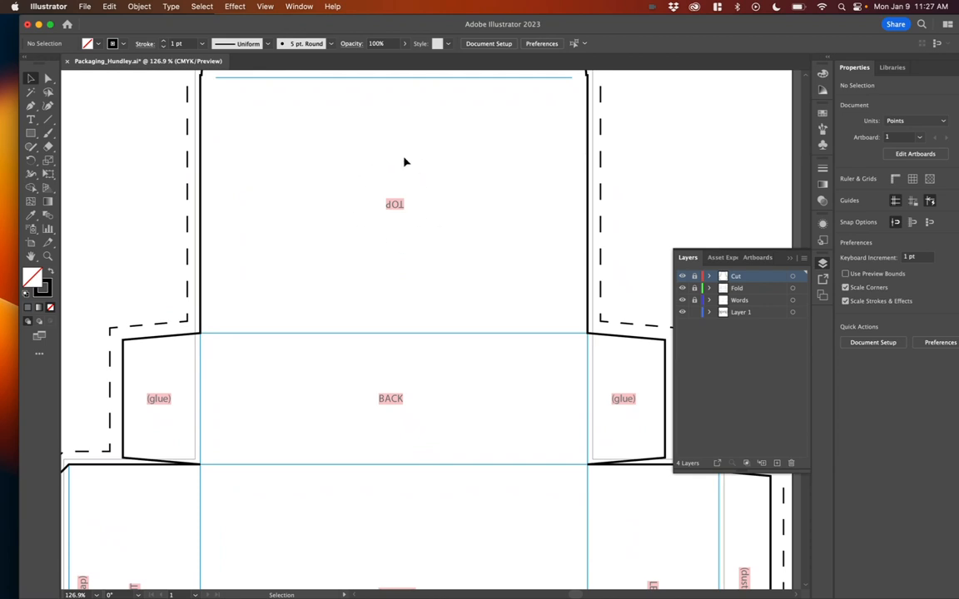
scroll(405, 162, "down", 10)
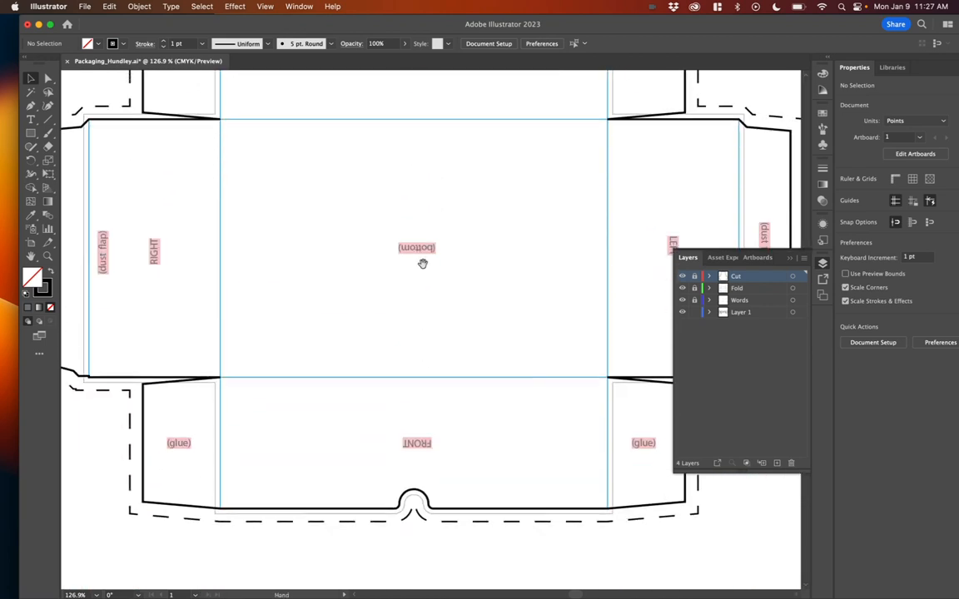
left_click_drag(441, 363, 411, 413)
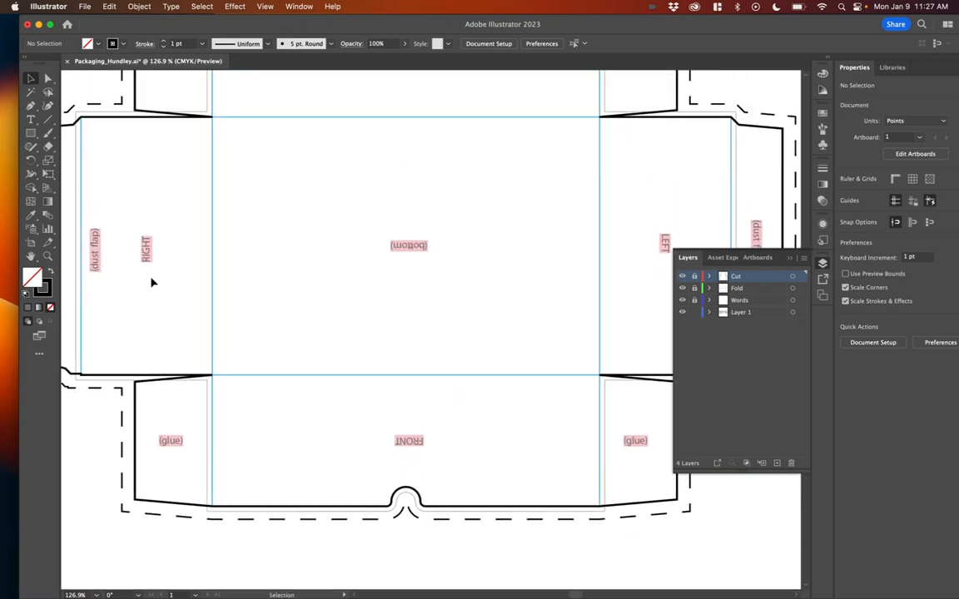
left_click_drag(600, 260, 504, 305)
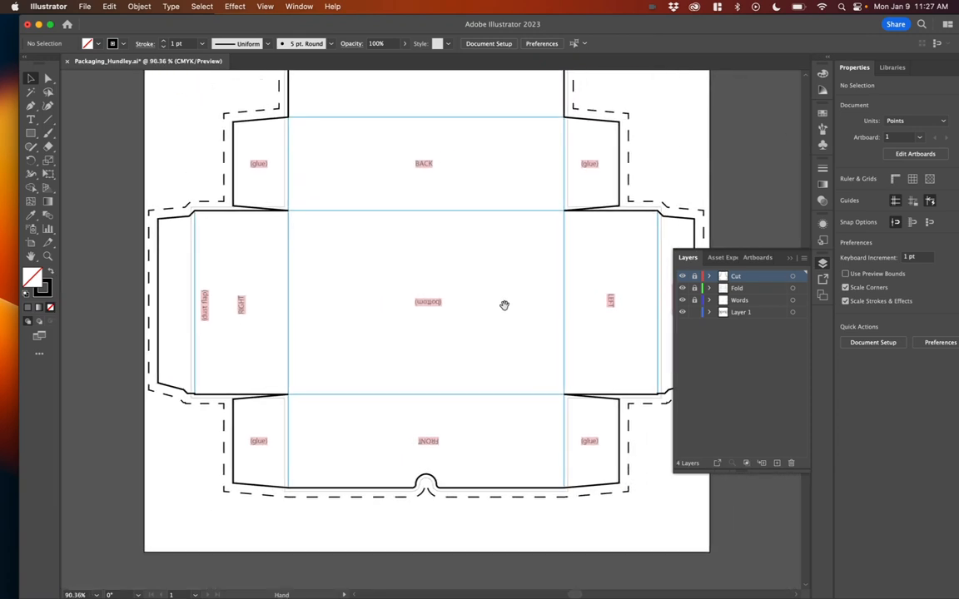
scroll(505, 303, "up", 3)
scroll(531, 281, "up", 3)
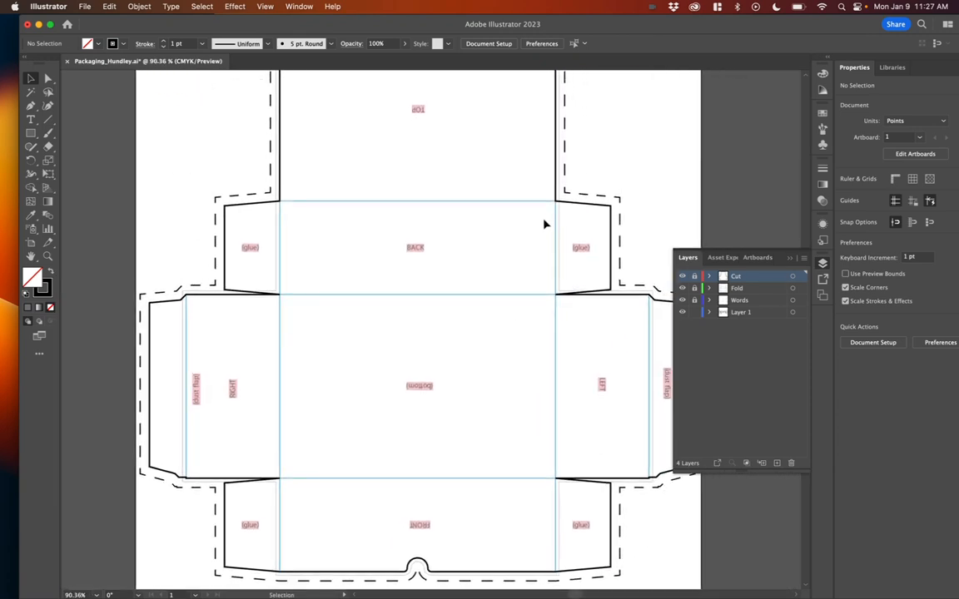
left_click_drag(554, 212, 510, 229)
left_click_drag(504, 263, 483, 347)
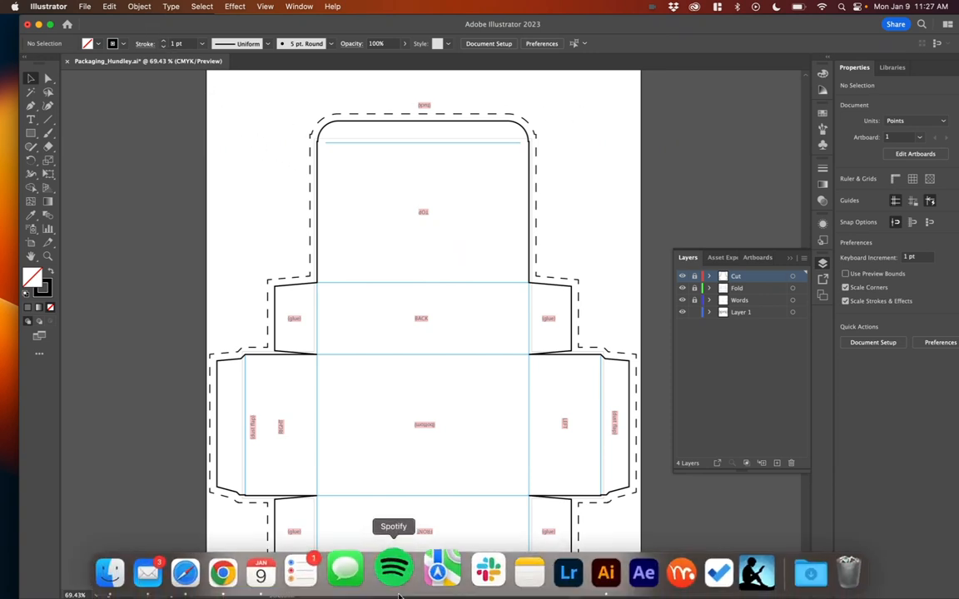
left_click(247, 573)
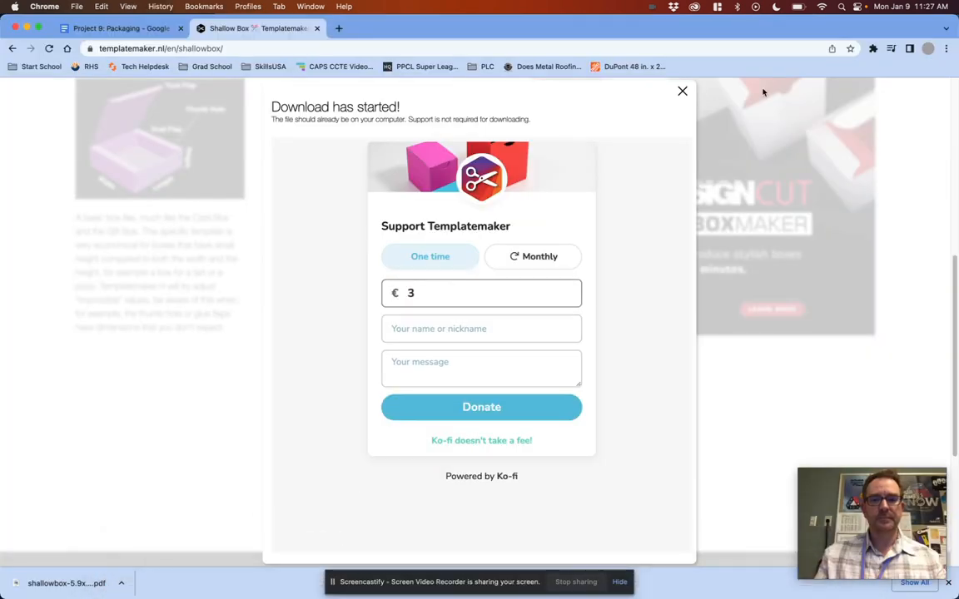
left_click(872, 48)
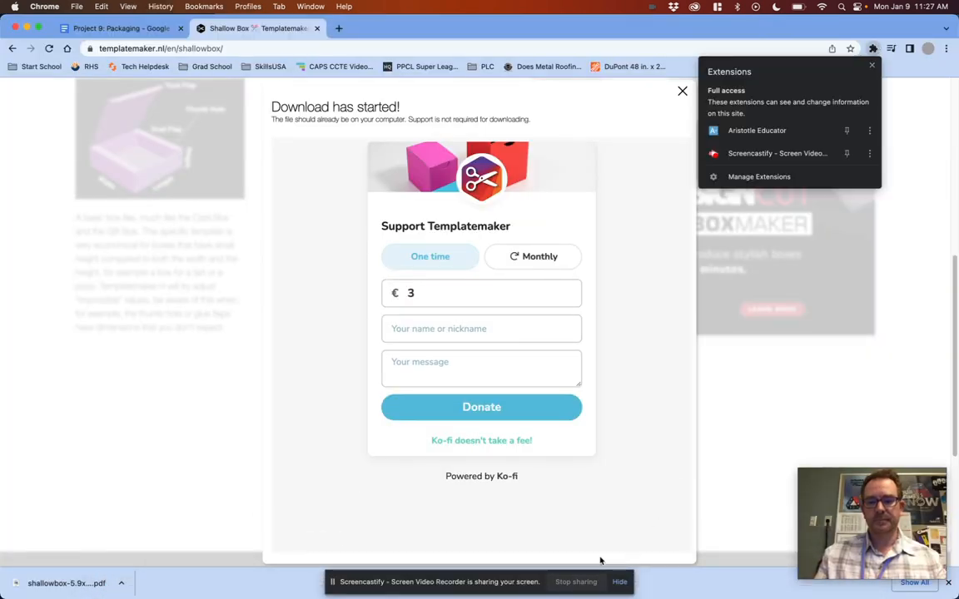